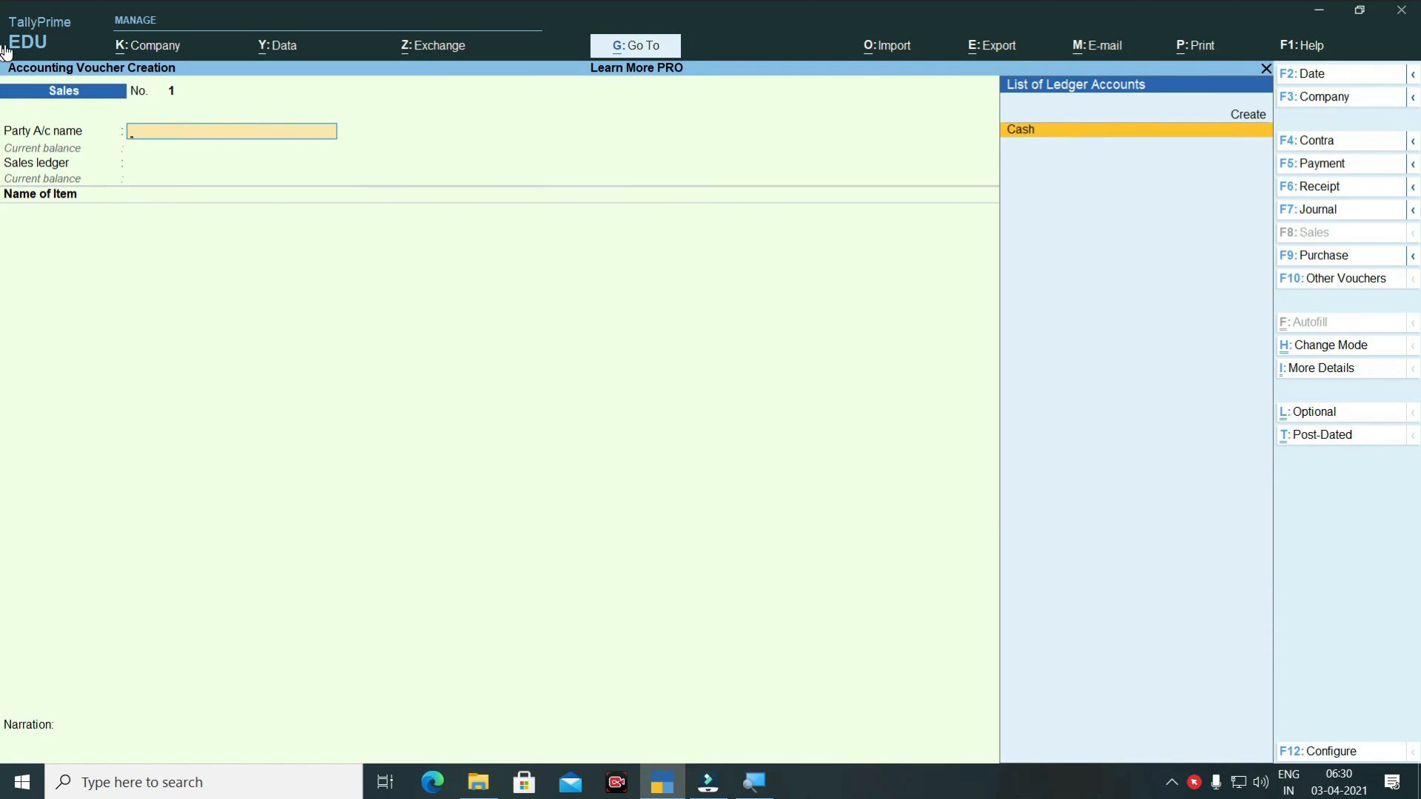
Check the voucher number on a payment voucher and a sales voucher, and leave voucher creation.
key("F5")
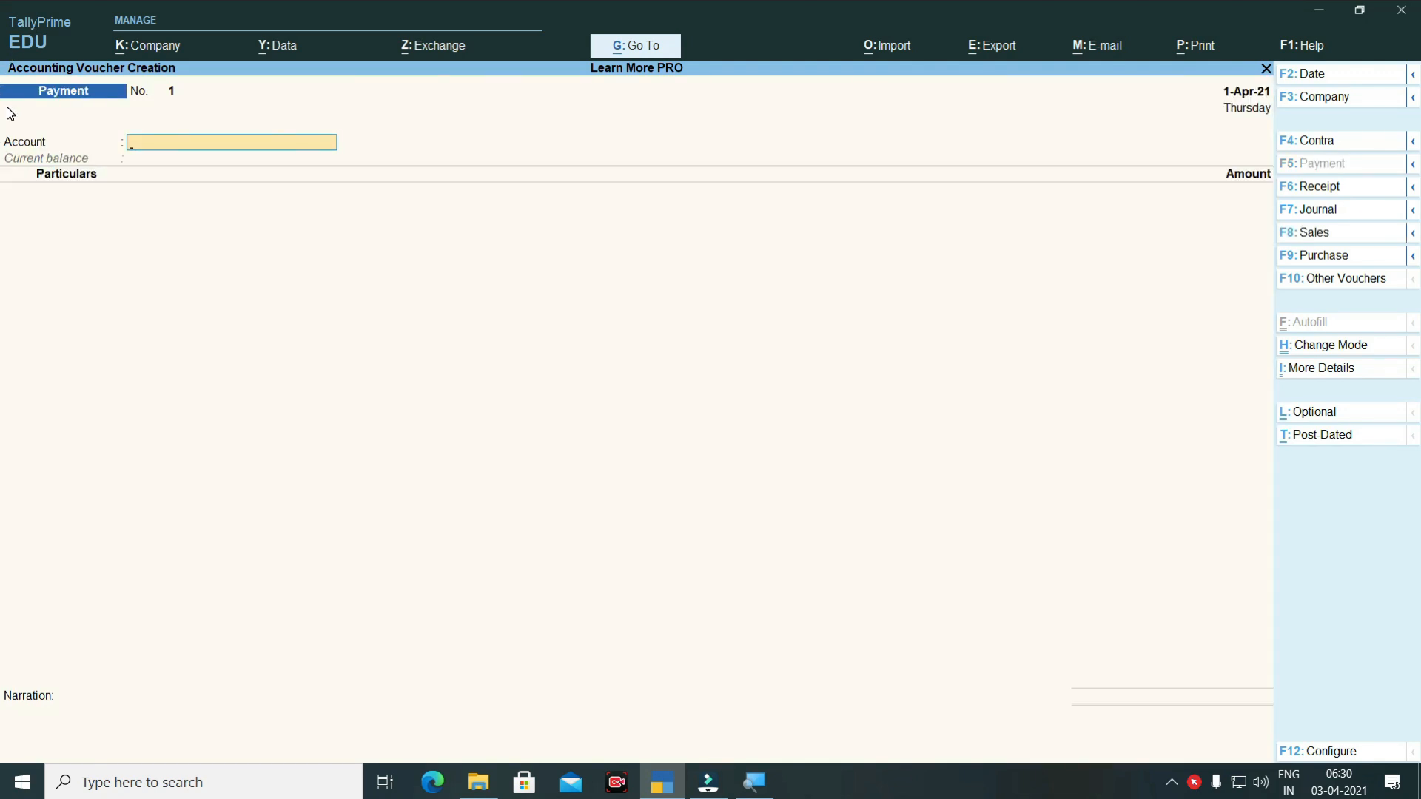
key("F8")
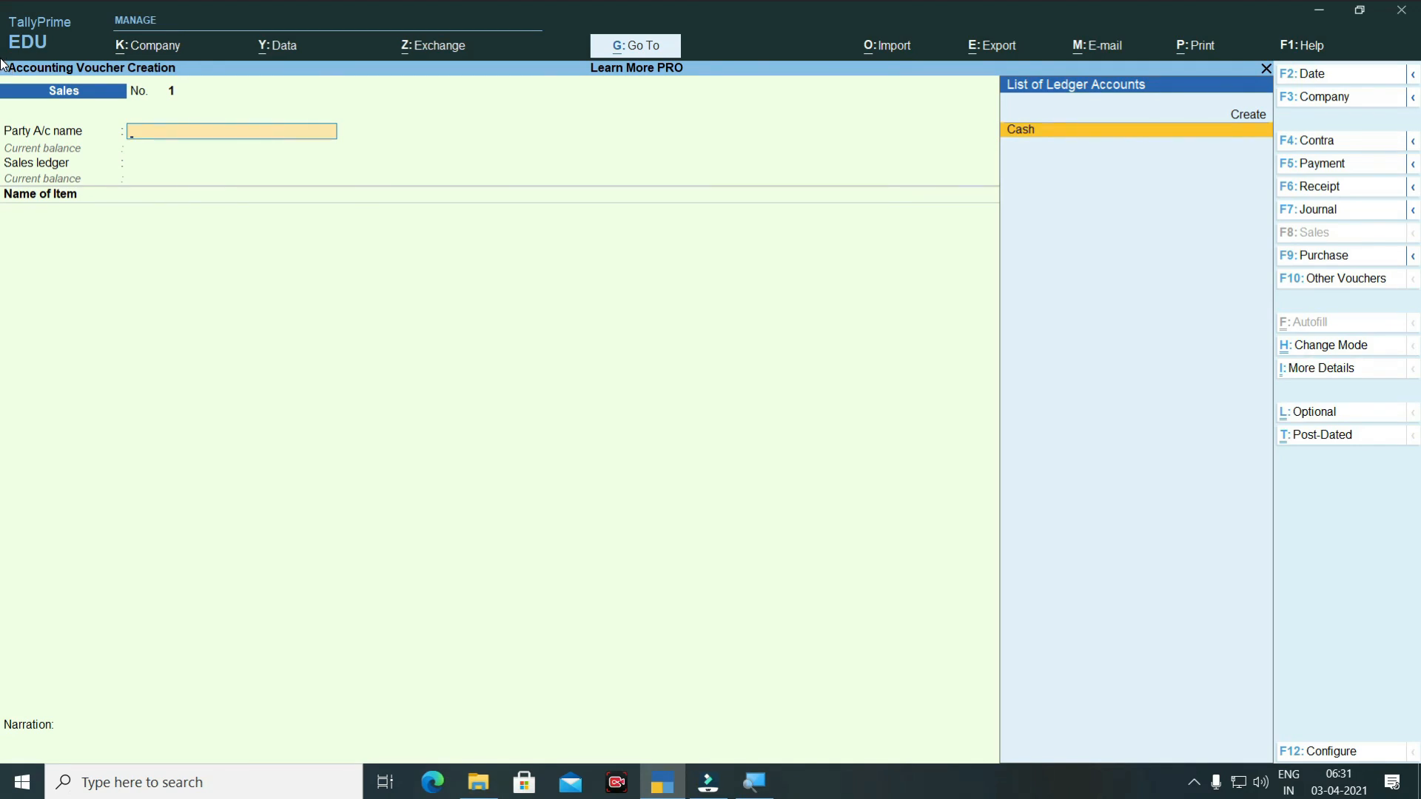
key("Escape")
key("Return")
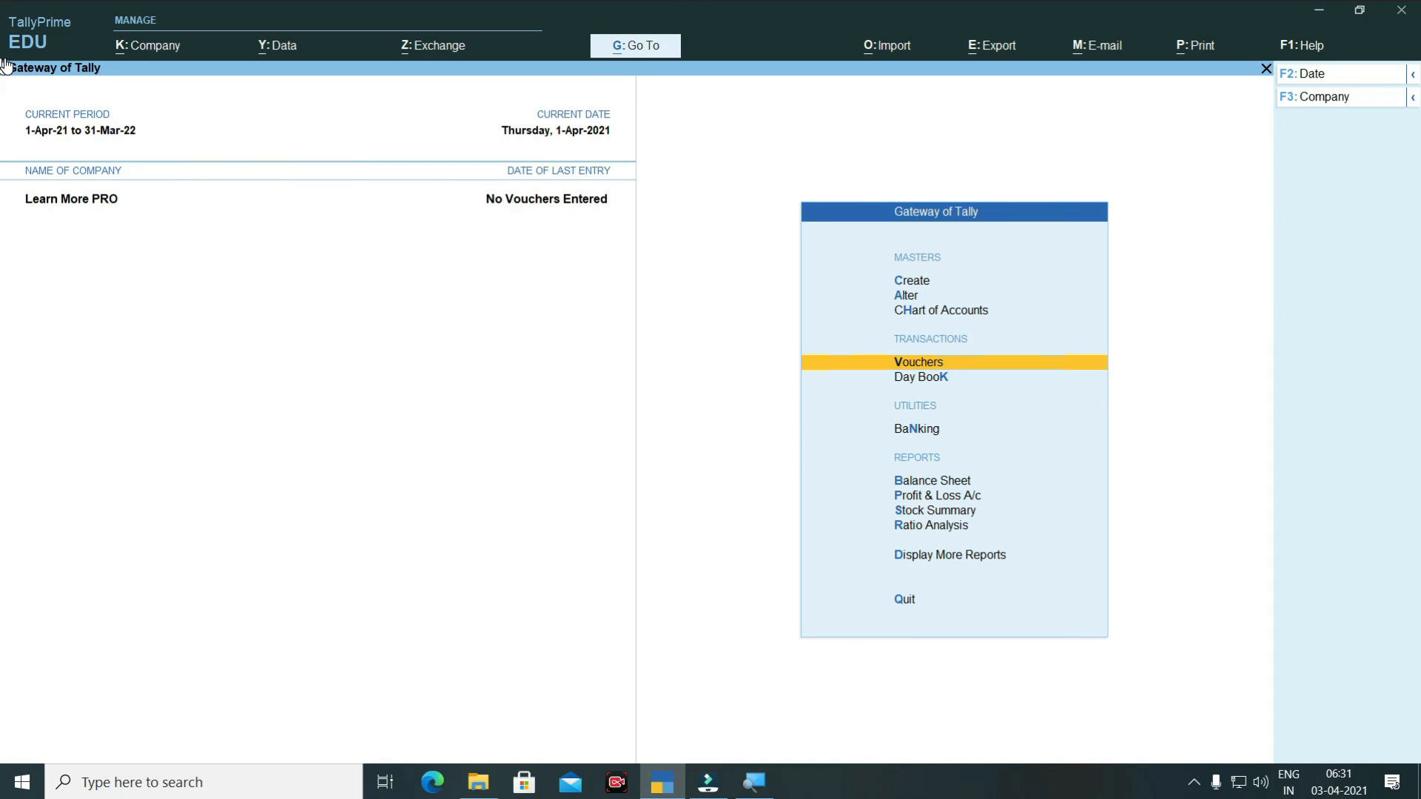
Open the Sales voucher type for alteration from the voucher types in the Chart of Accounts.
key("Up")
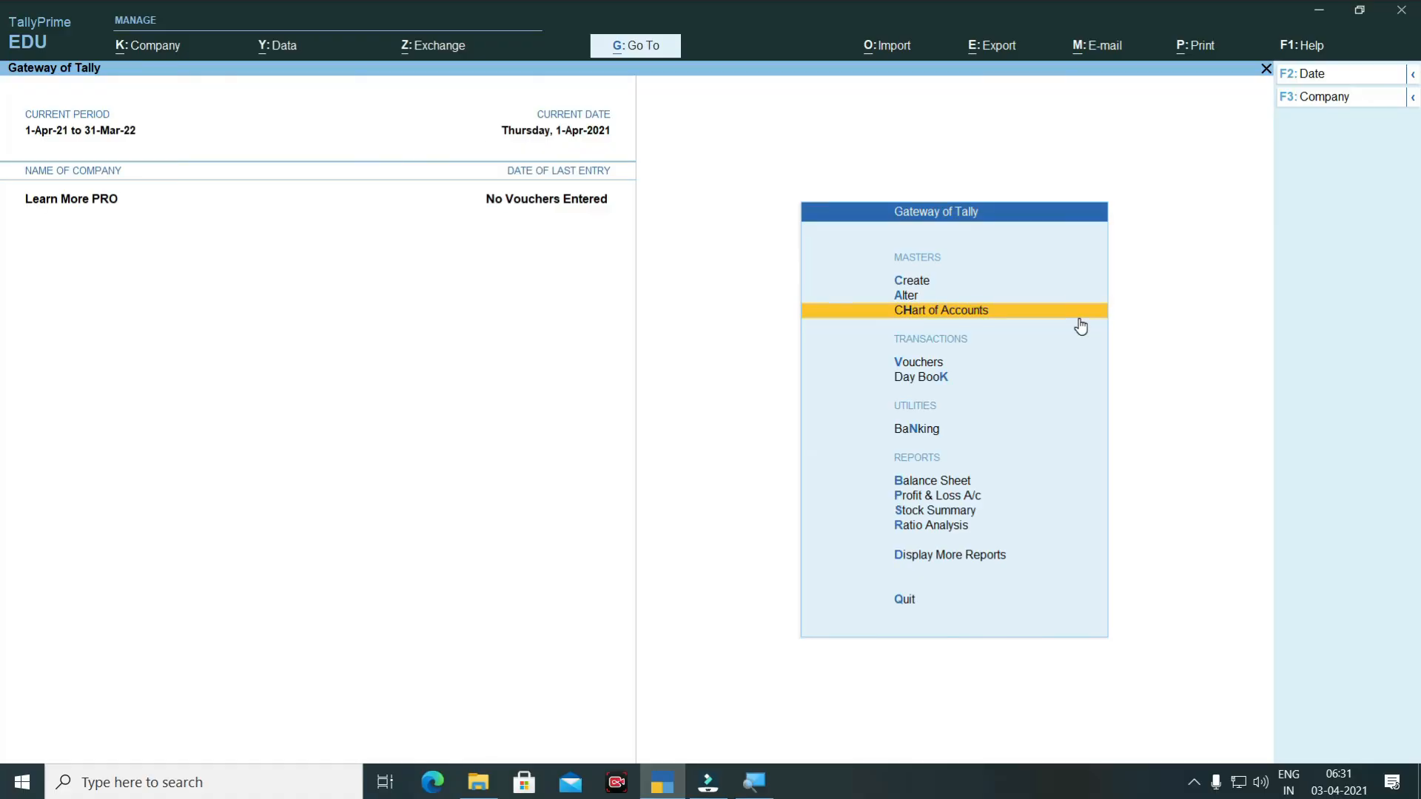
left_click(1080, 321)
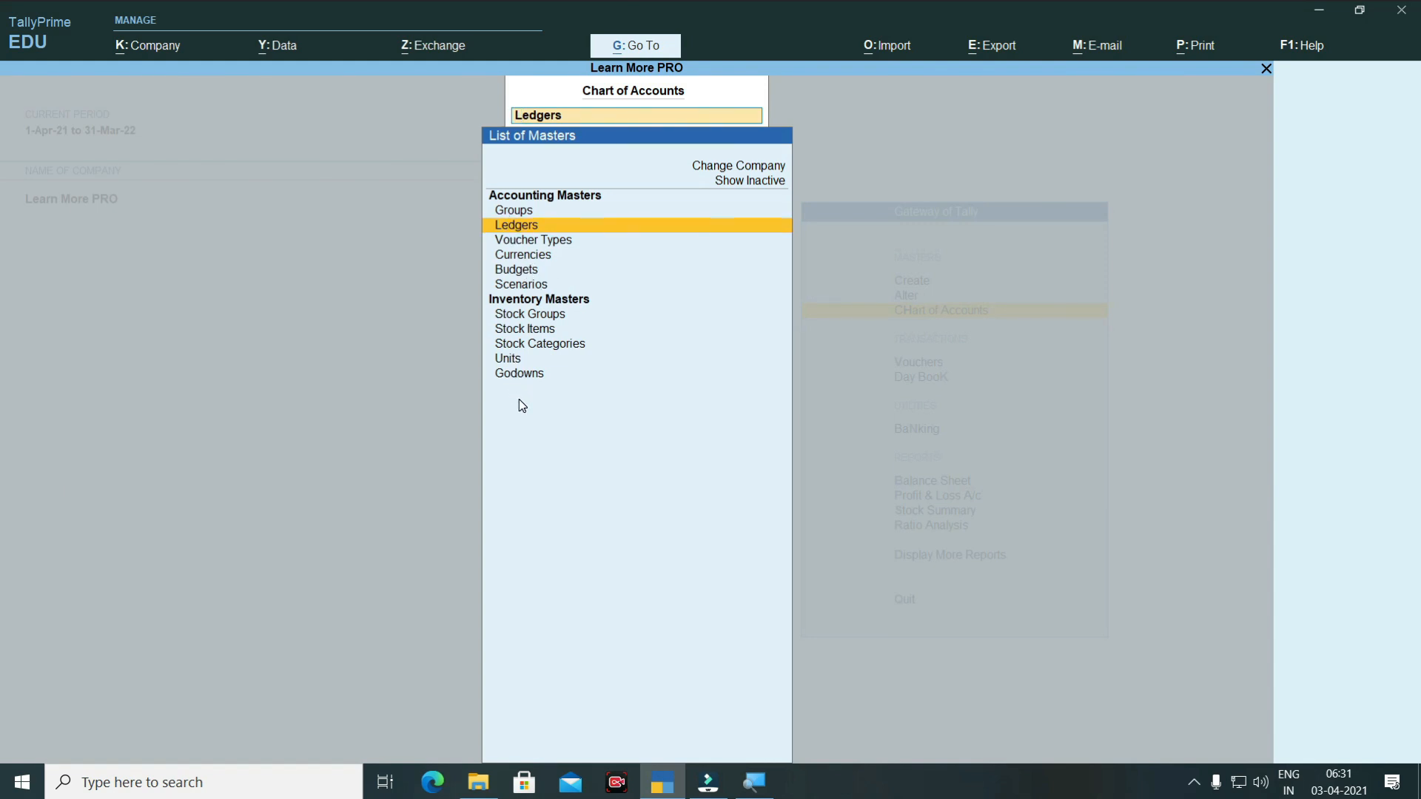
key("Down")
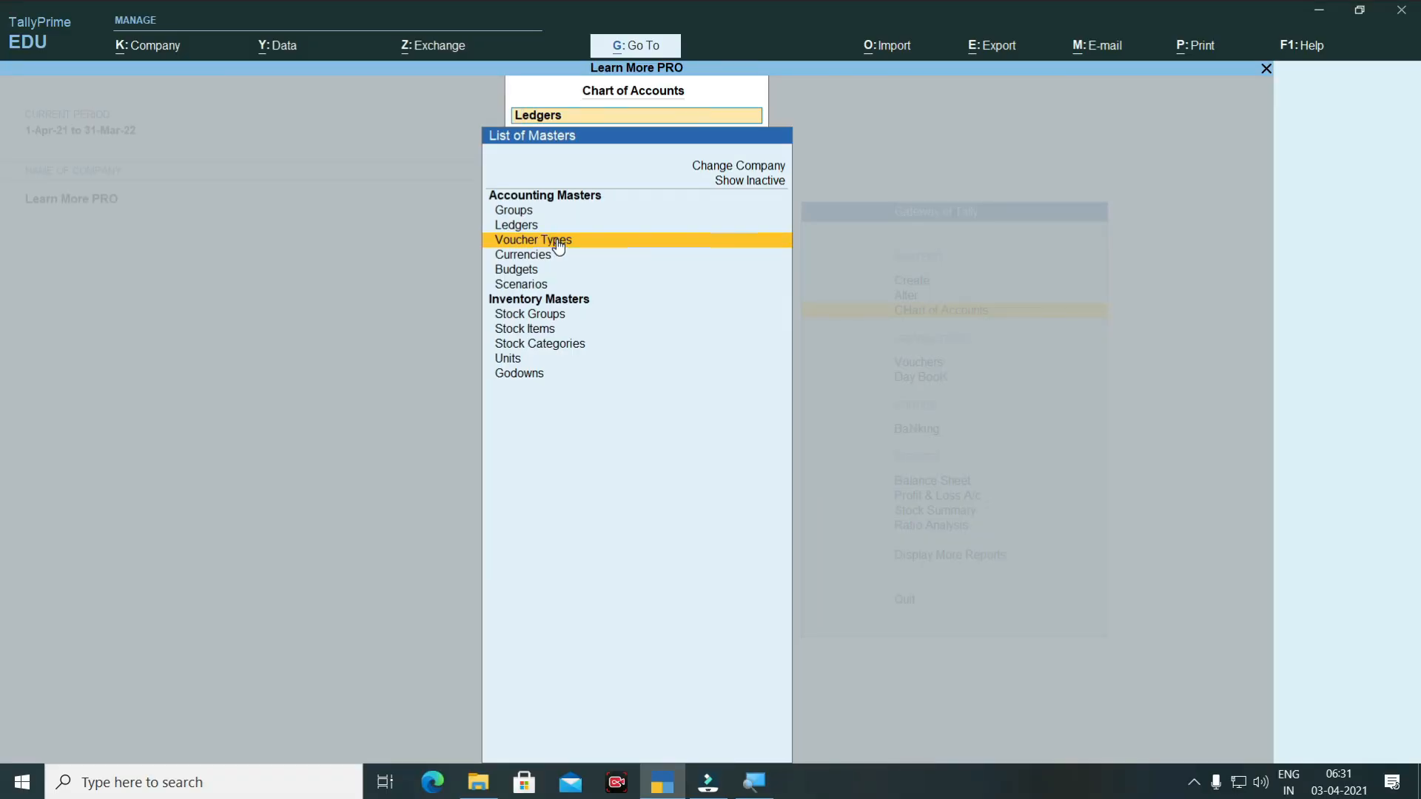
left_click(558, 246)
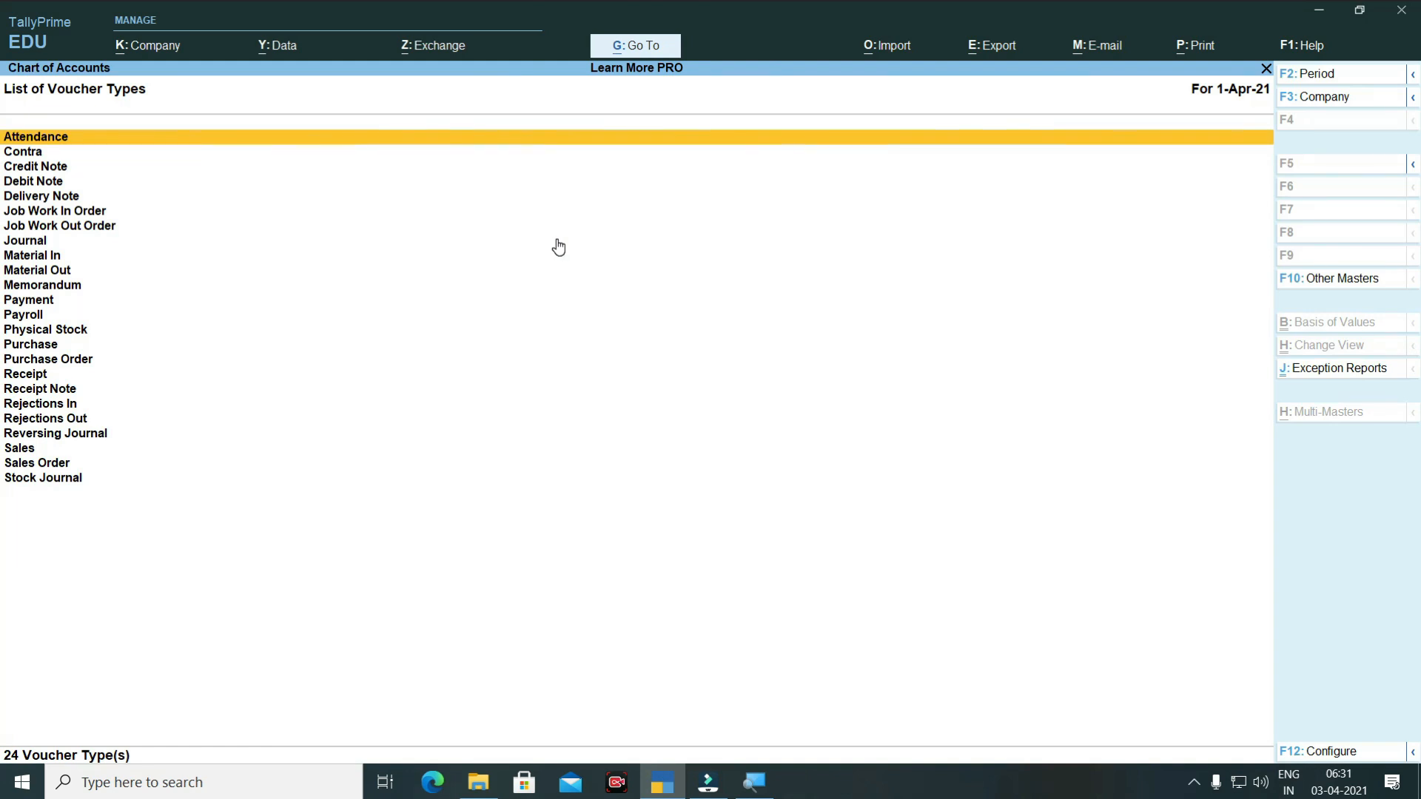
left_click(8, 449)
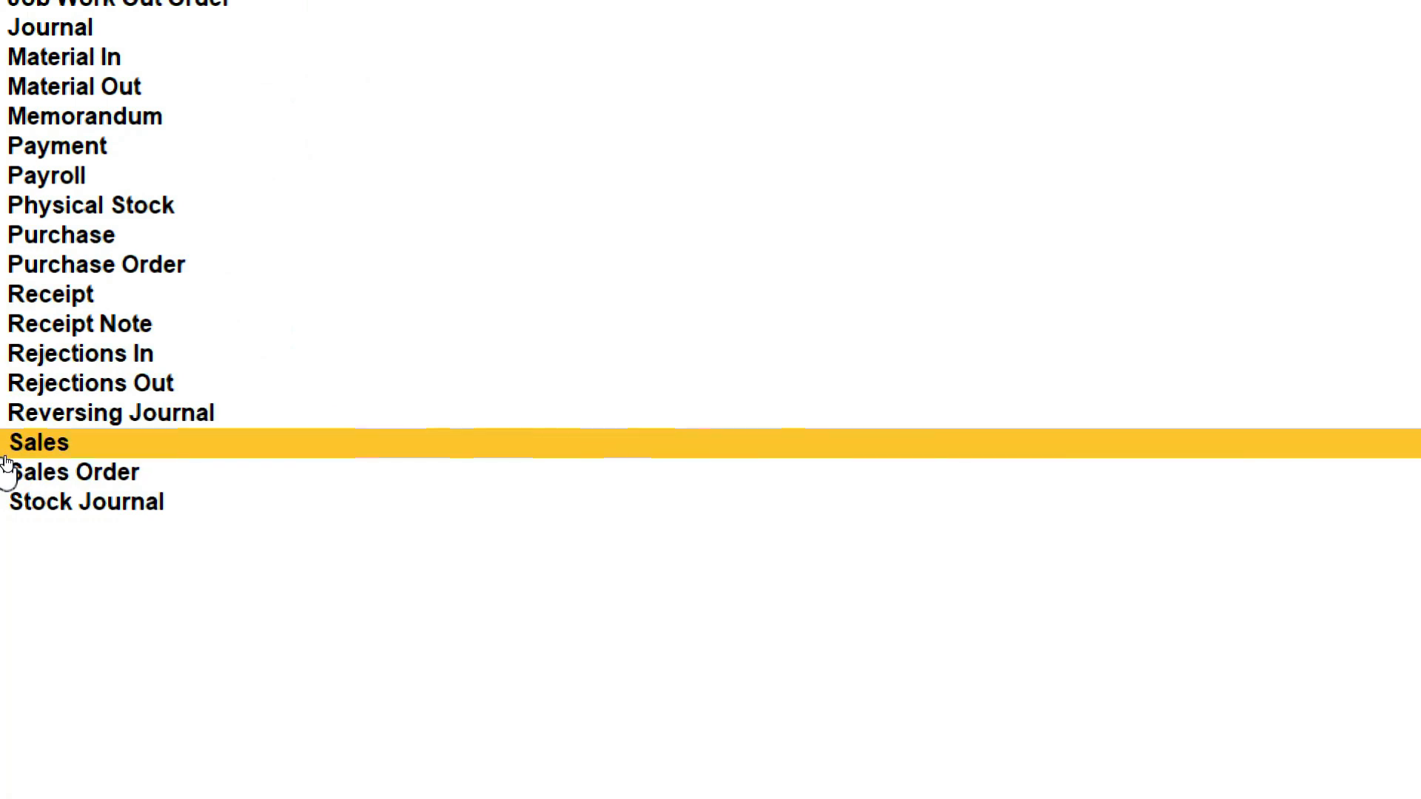
key("Return")
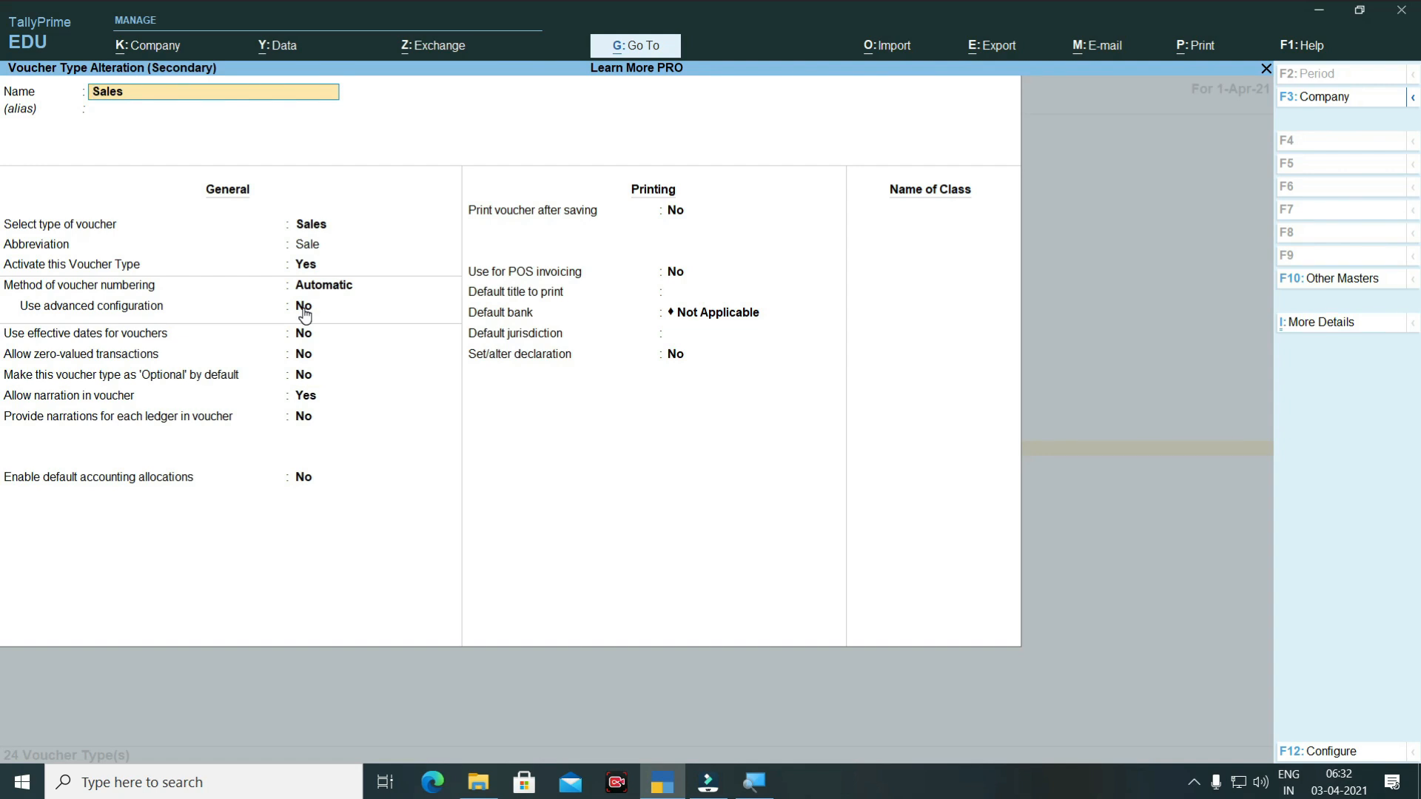
Keep the method of voucher numbering as Automatic and enable its advanced configuration.
key("Return")
key("Return")
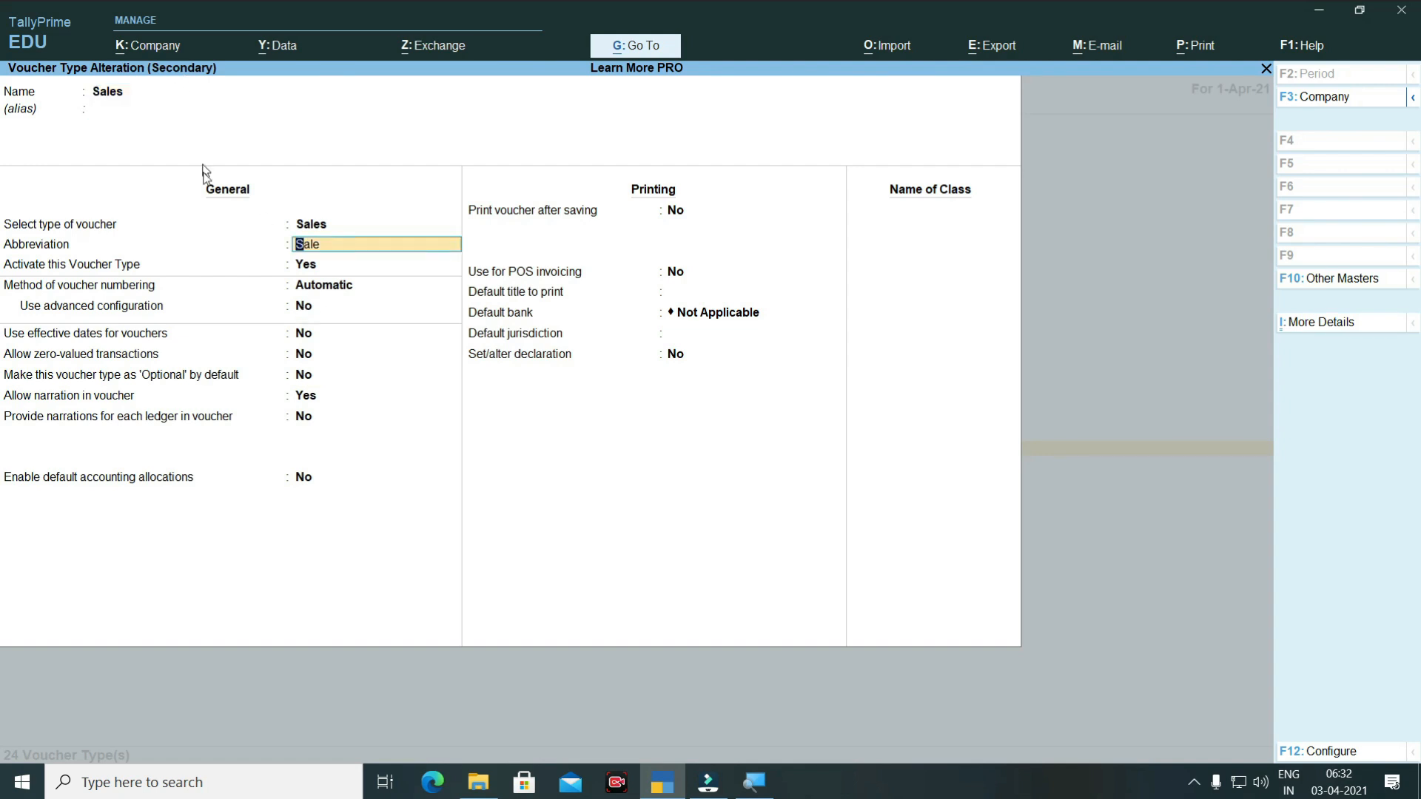
key("Return")
key("Return")
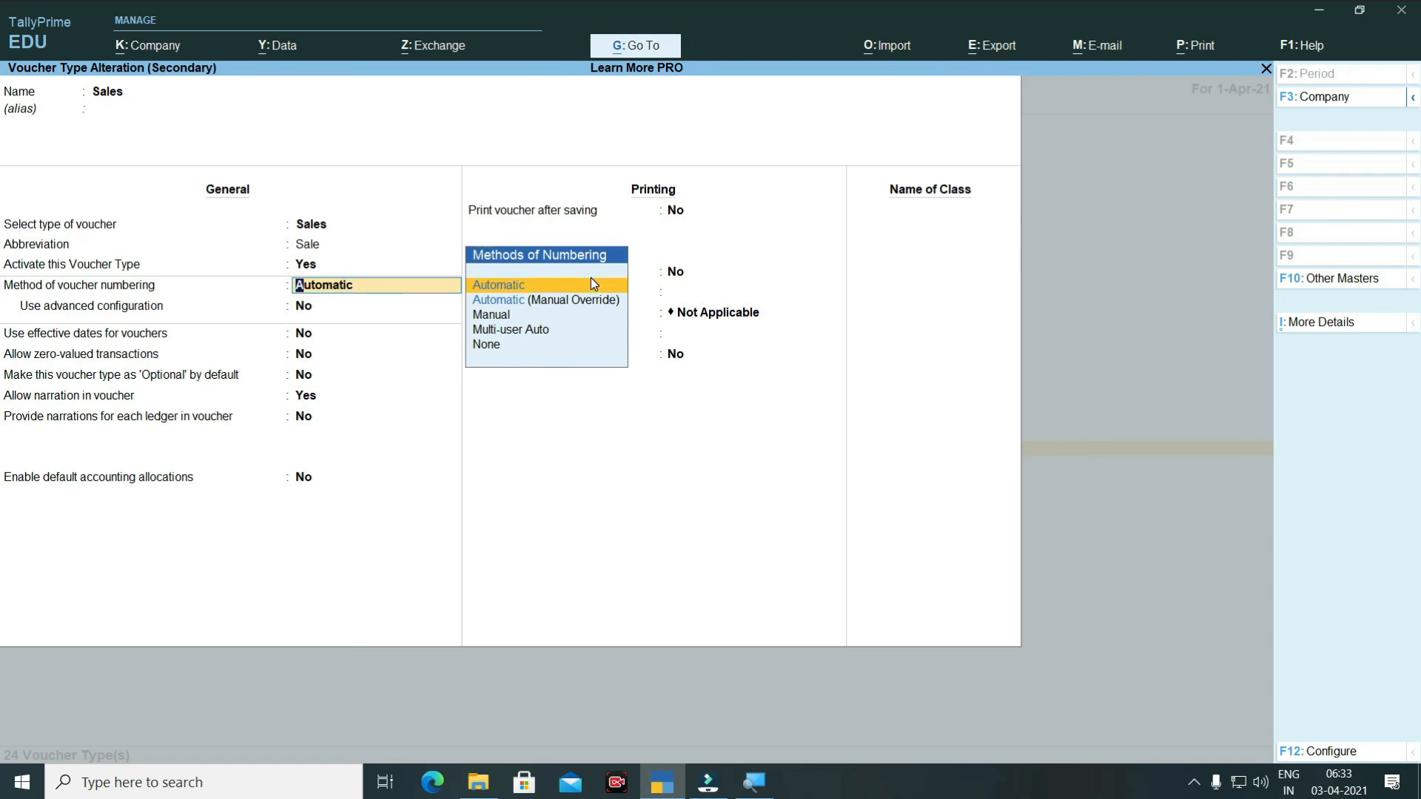
key("Down")
key("Down")
key("Down")
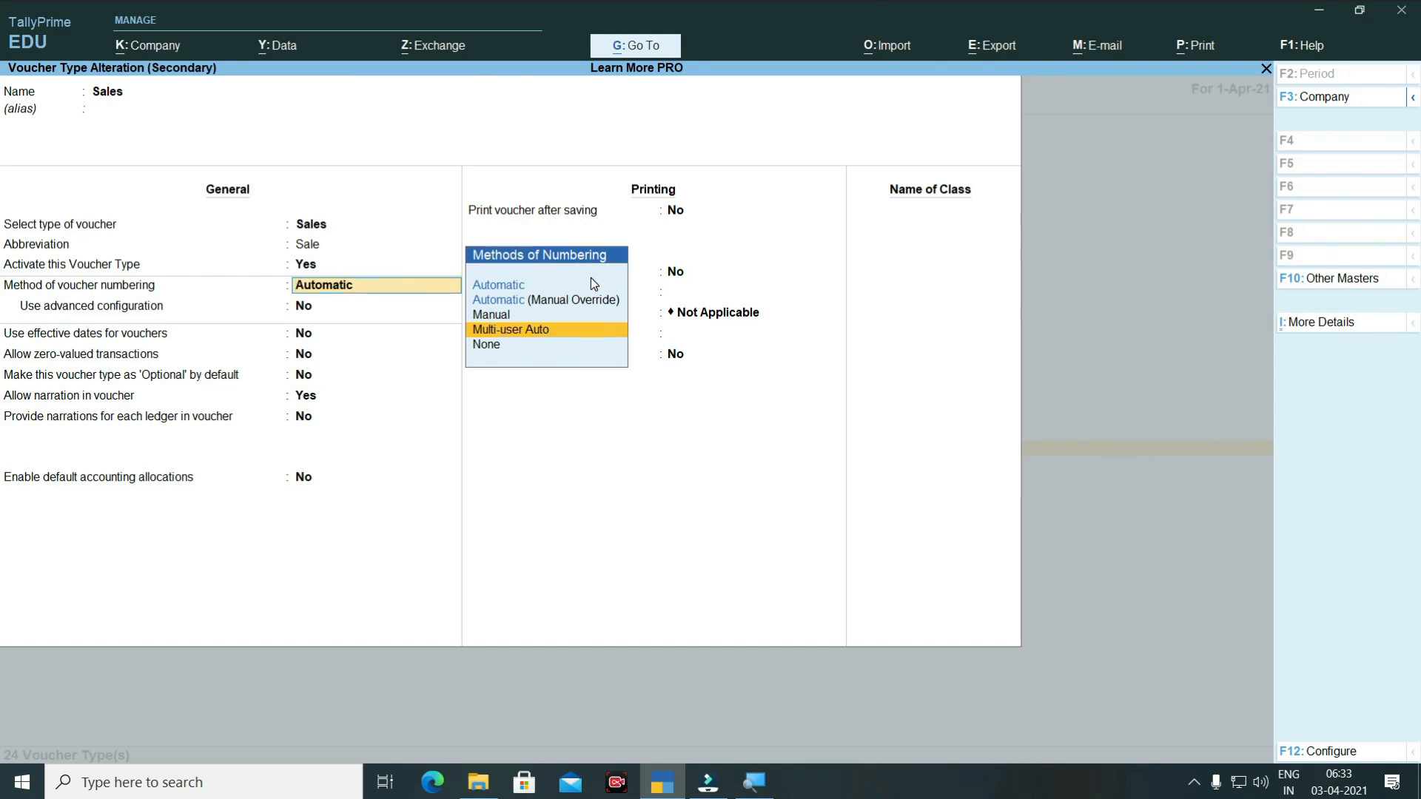
key("Up")
key("Up")
key("Up")
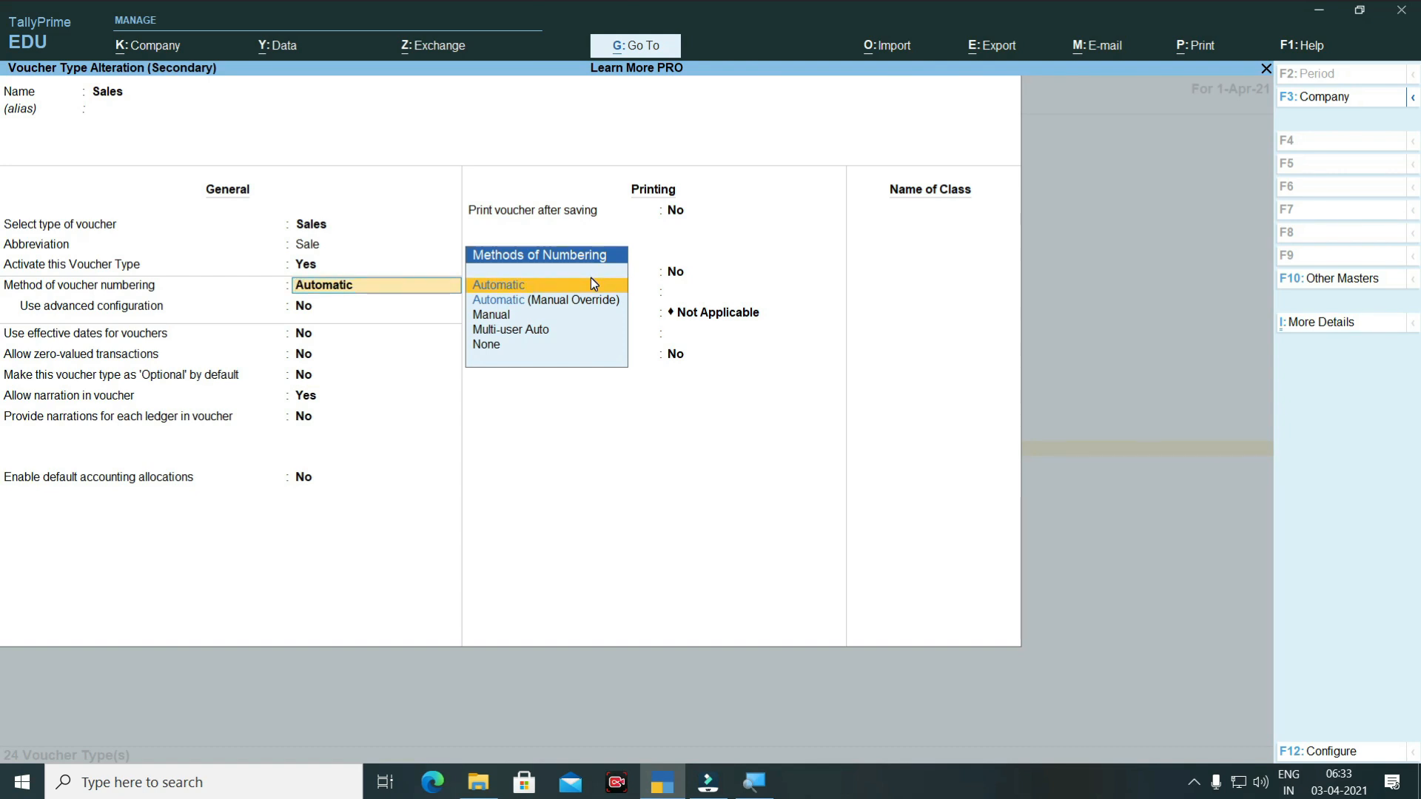
key("Return")
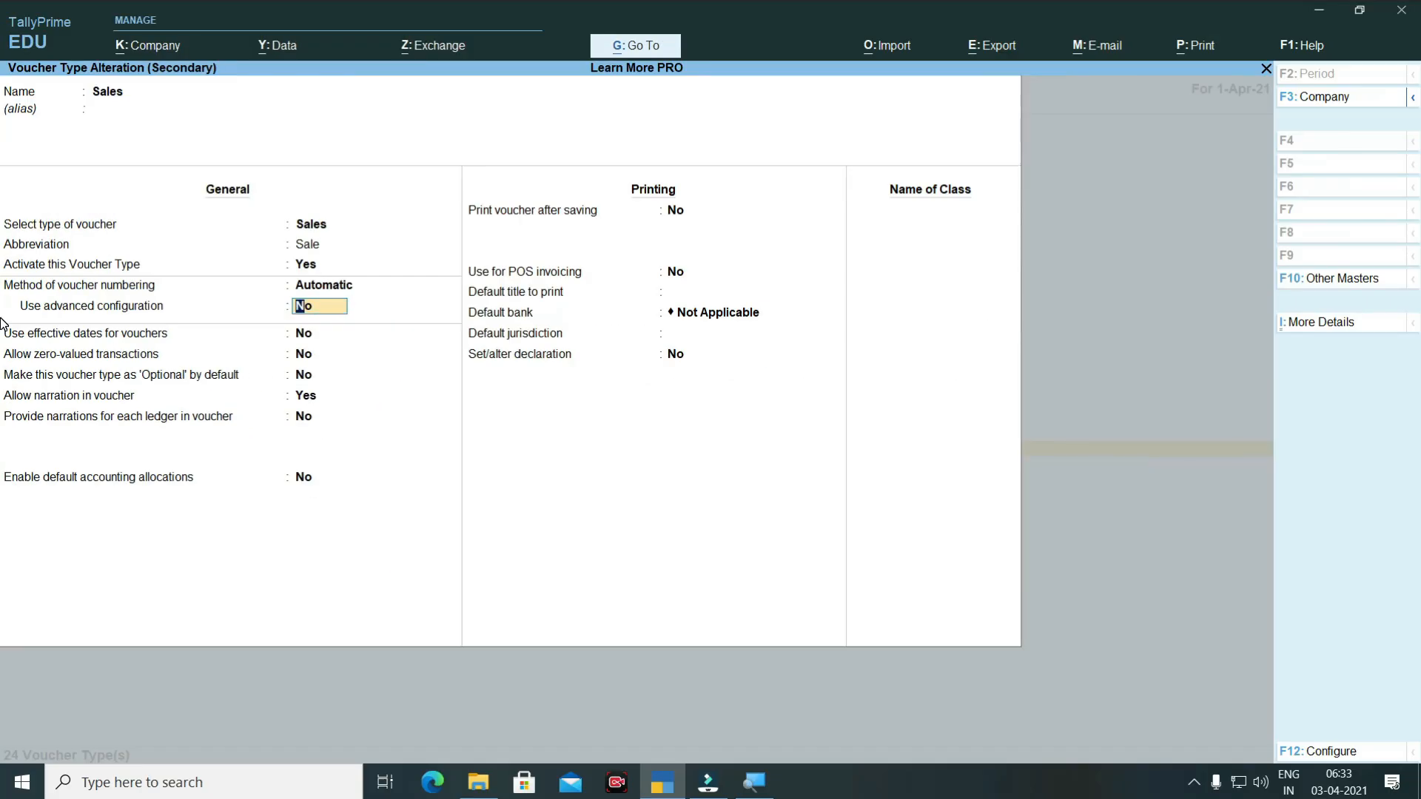
type("yes")
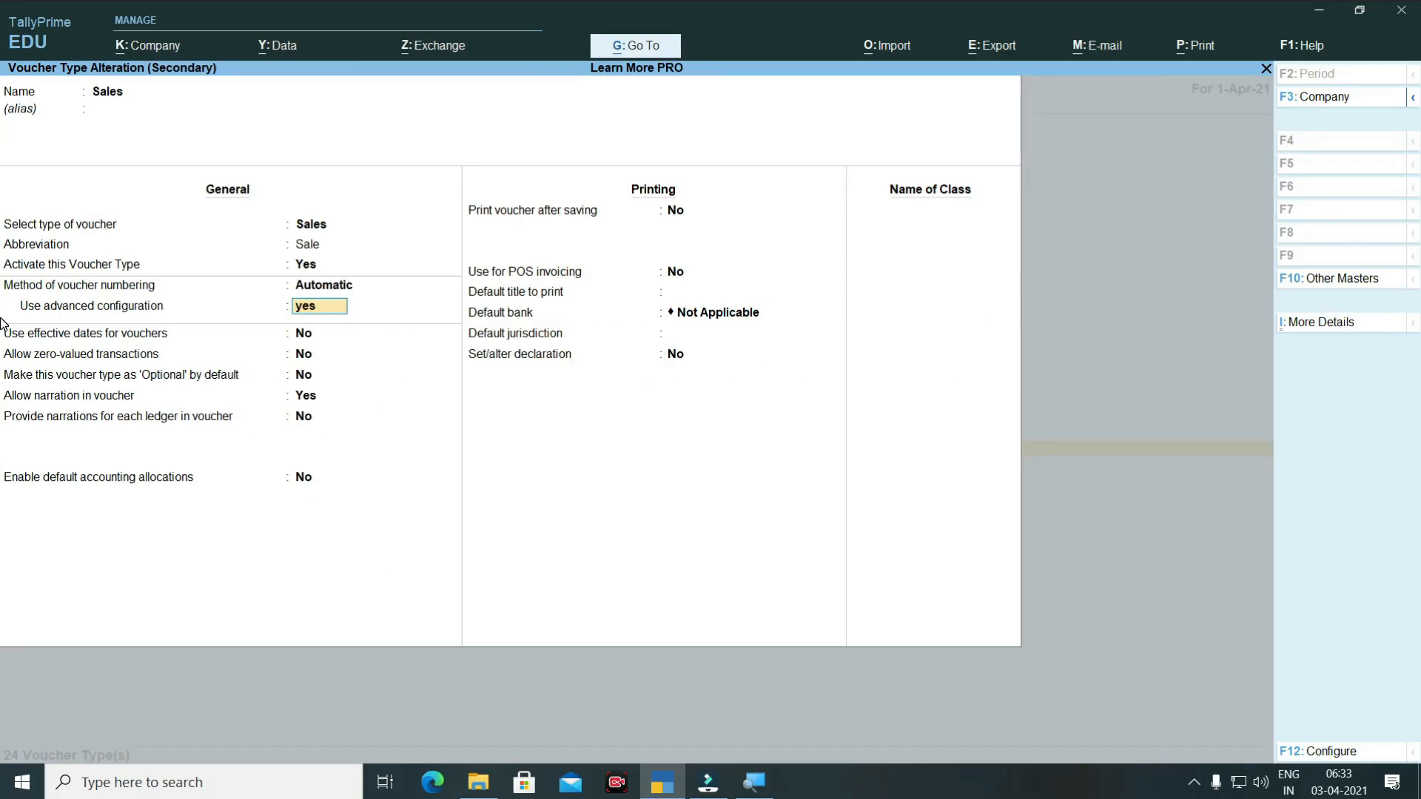
key("Return")
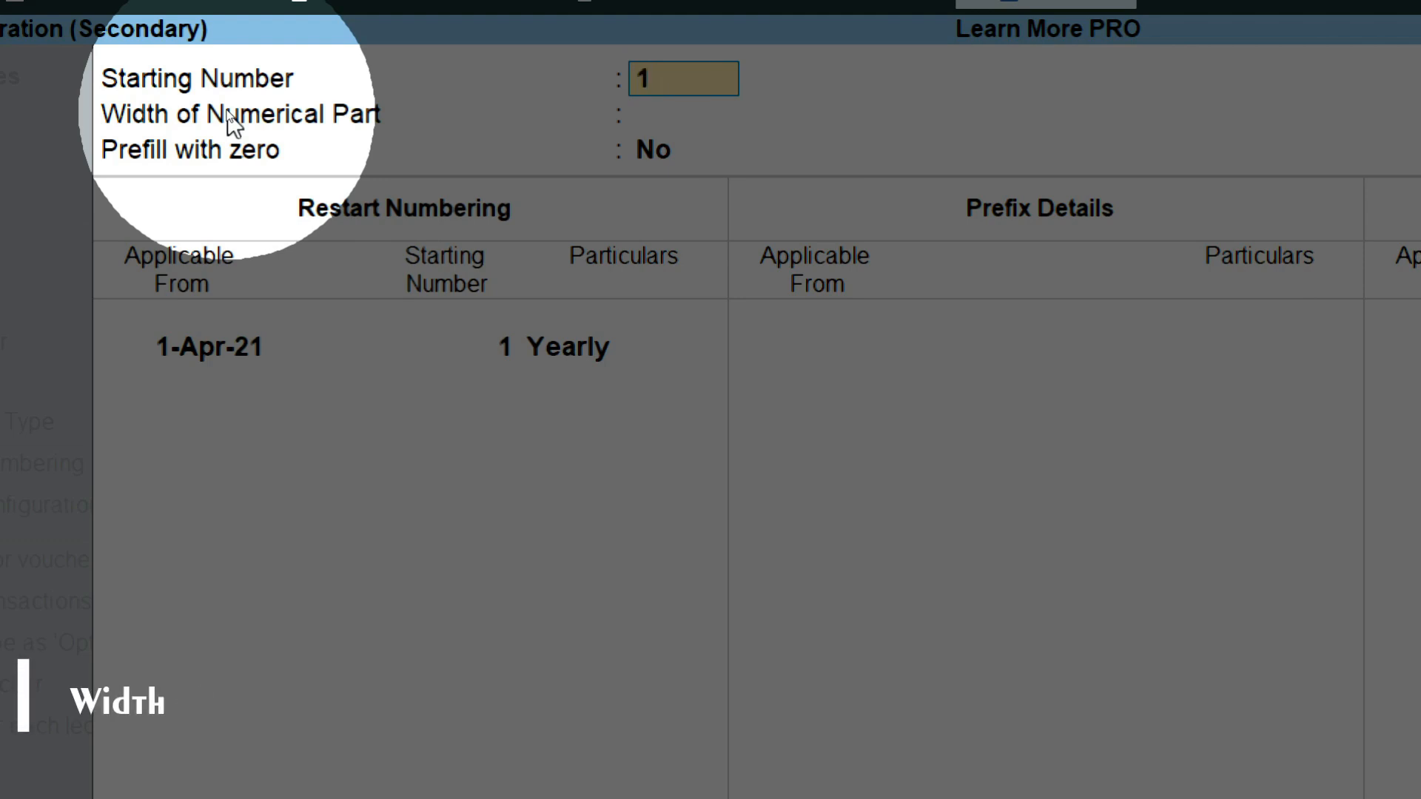
Keep the starting number at 1, set the width of the numerical part to 3 and enable prefilling with zero.
key("Return")
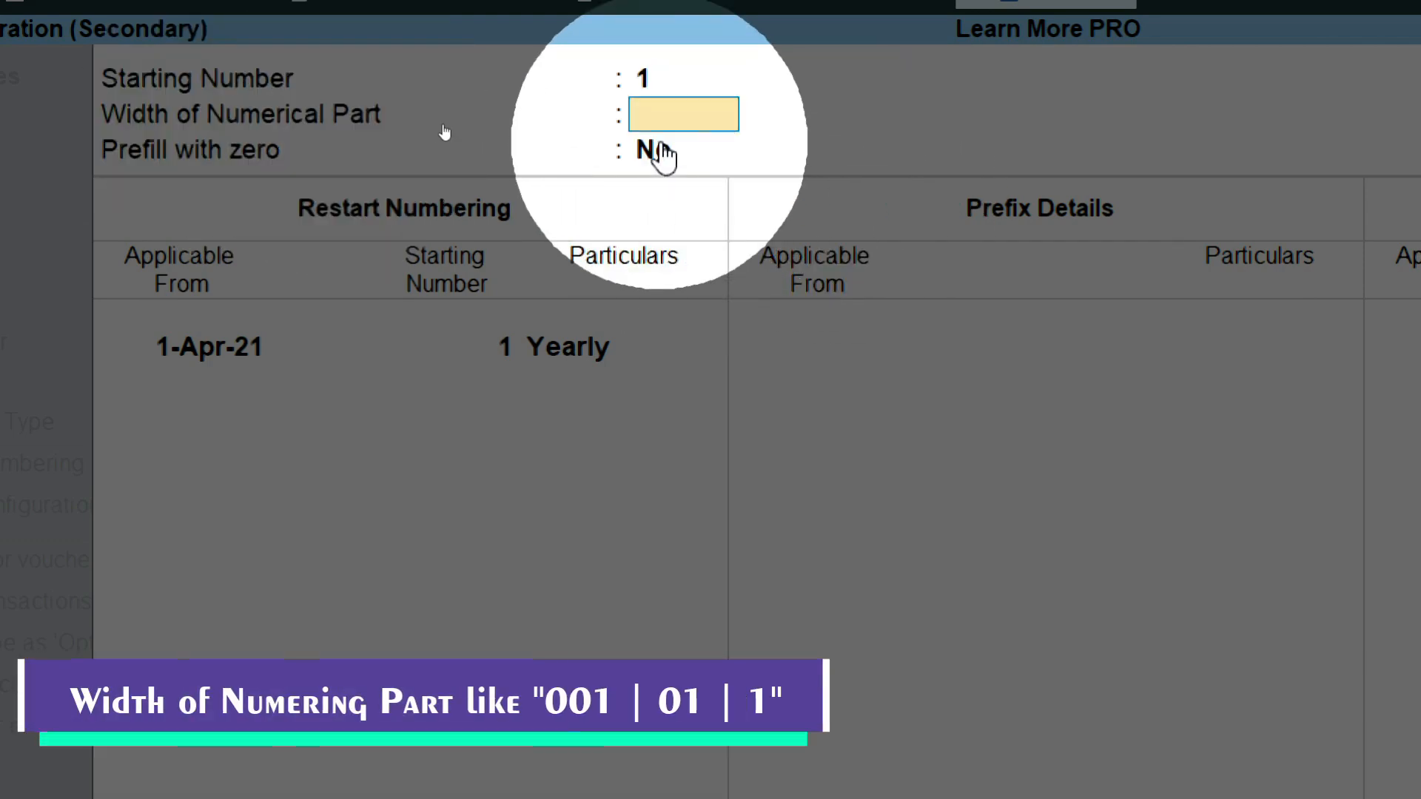
type("3")
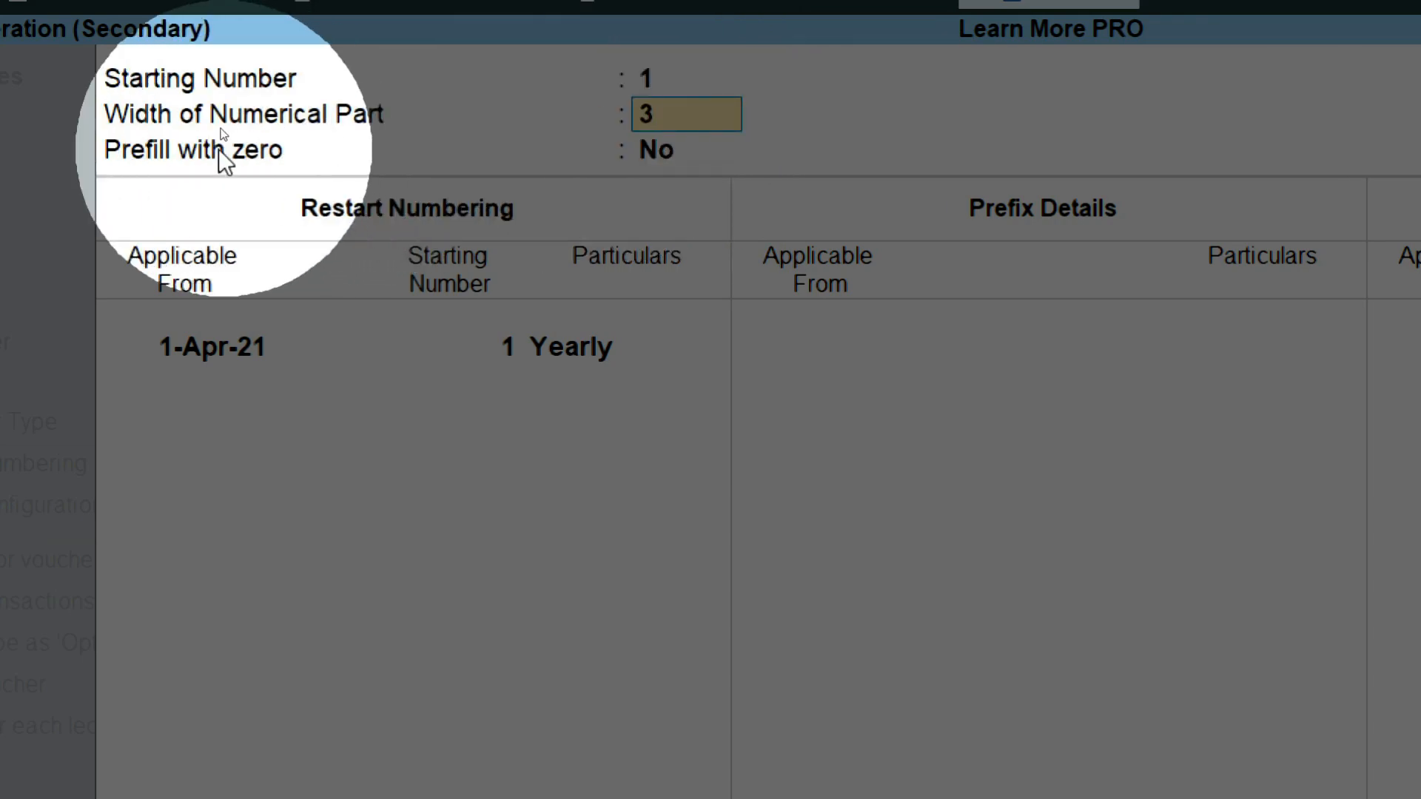
left_click(675, 159)
type("yes")
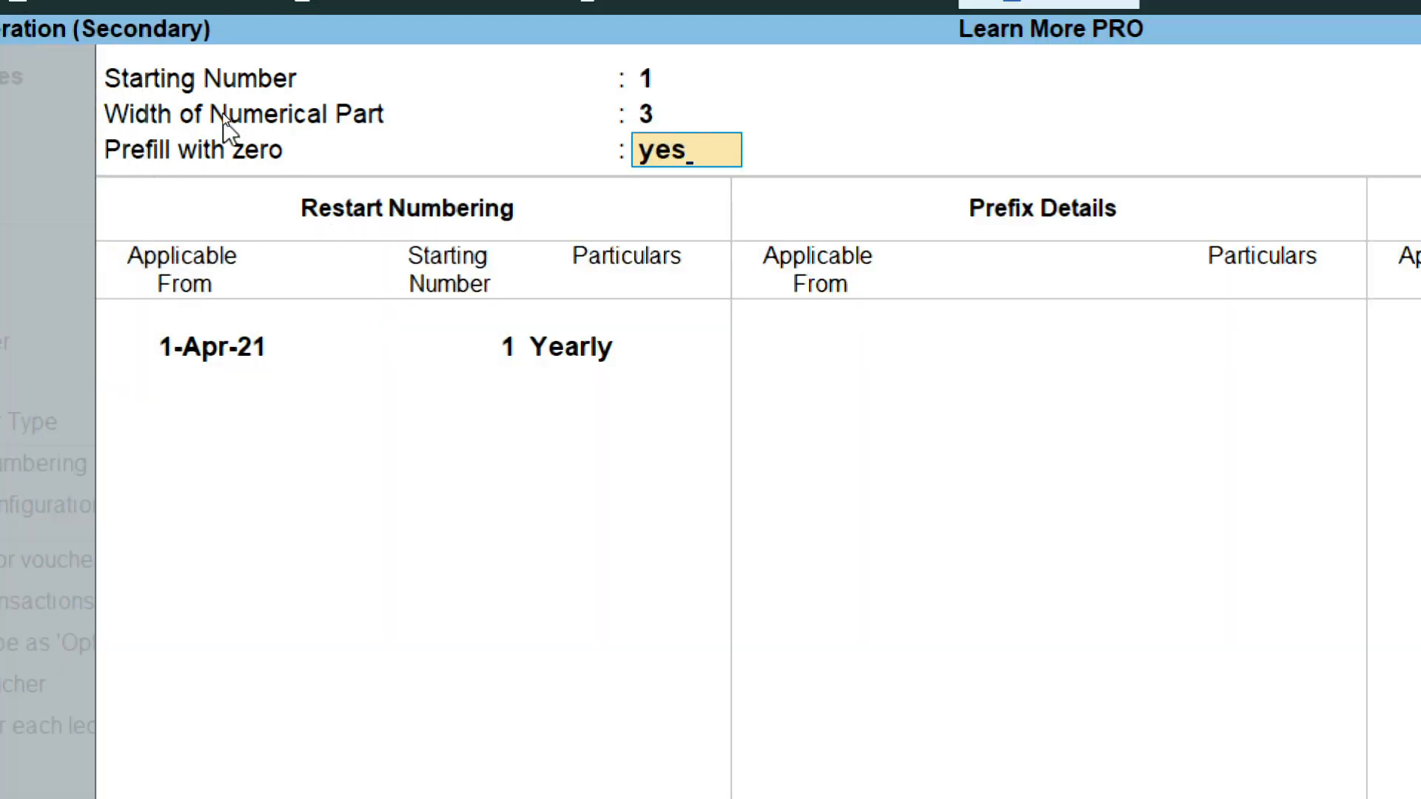
key("Return")
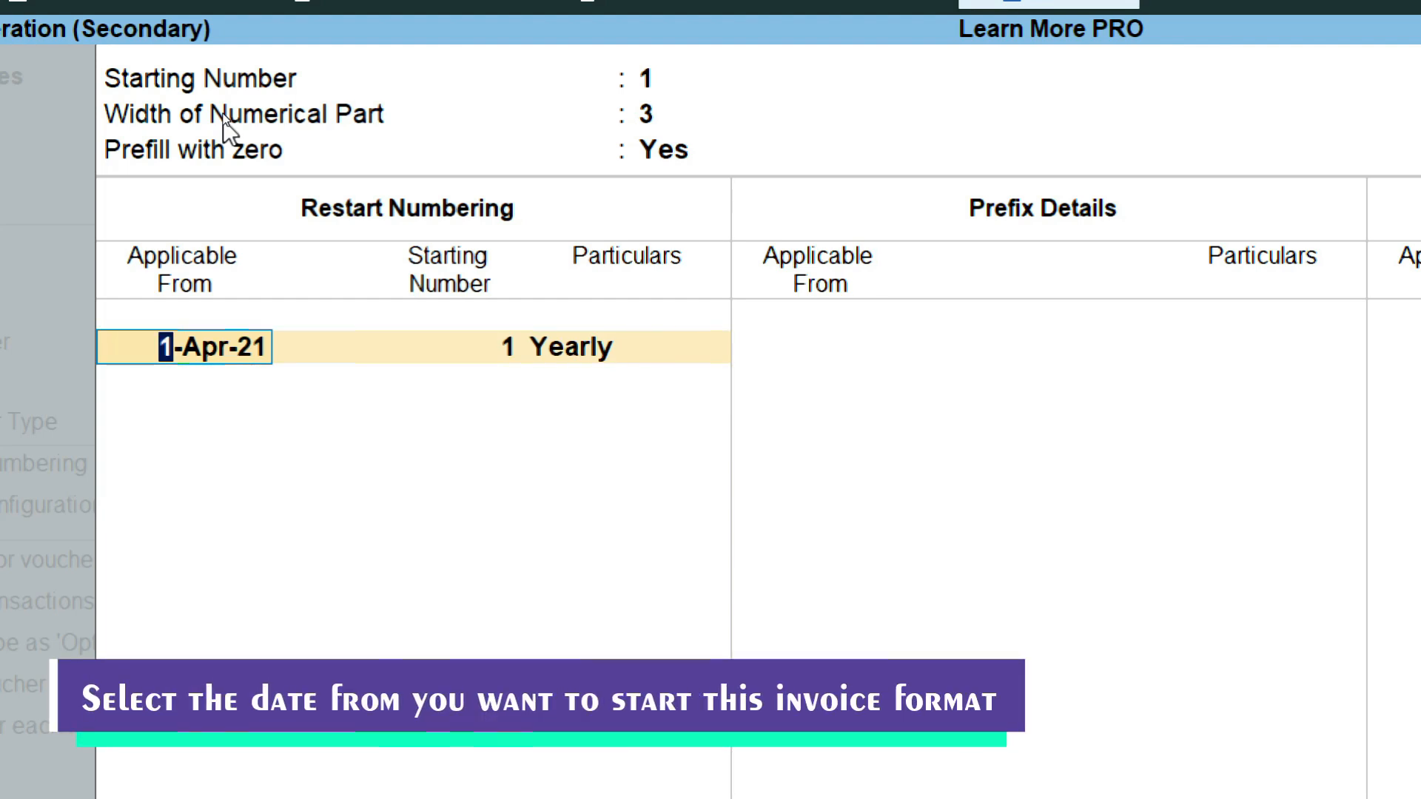
Accept restart numbering applicable from 1-Apr-21 with starting number 1 and Yearly periodicity.
key("Return")
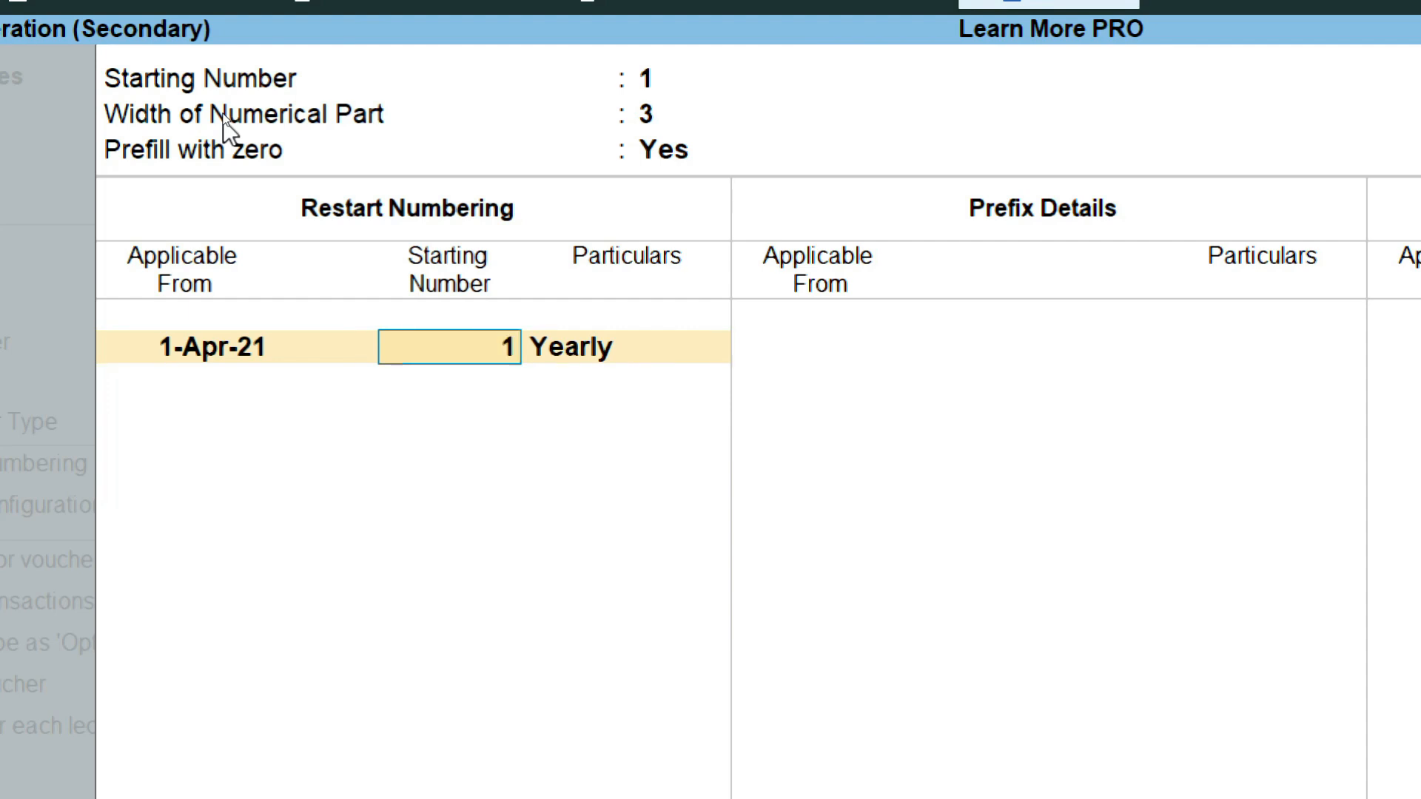
key("Return")
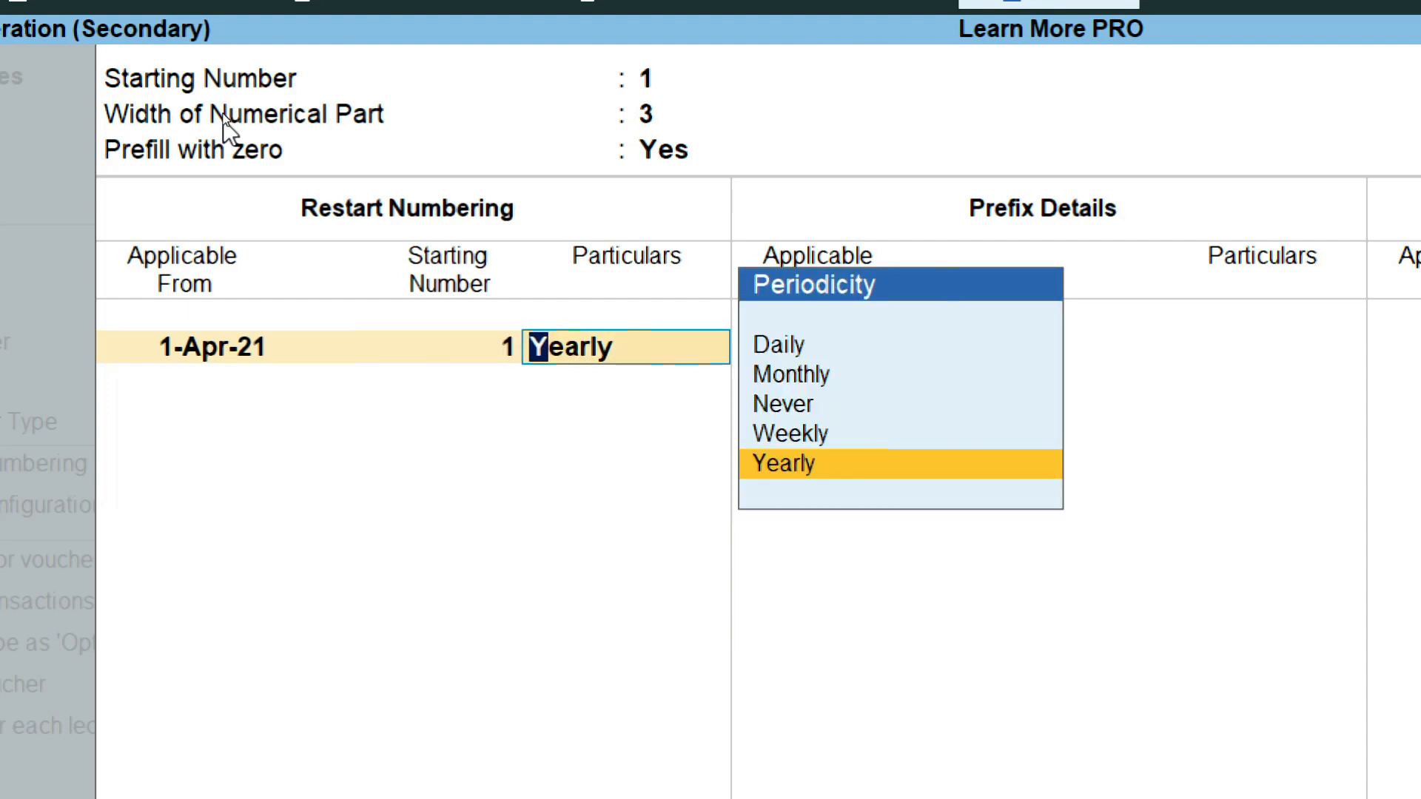
key("Up")
key("Up")
key("Up")
key("Up")
key("Down")
key("Down")
key("Down")
key("Down")
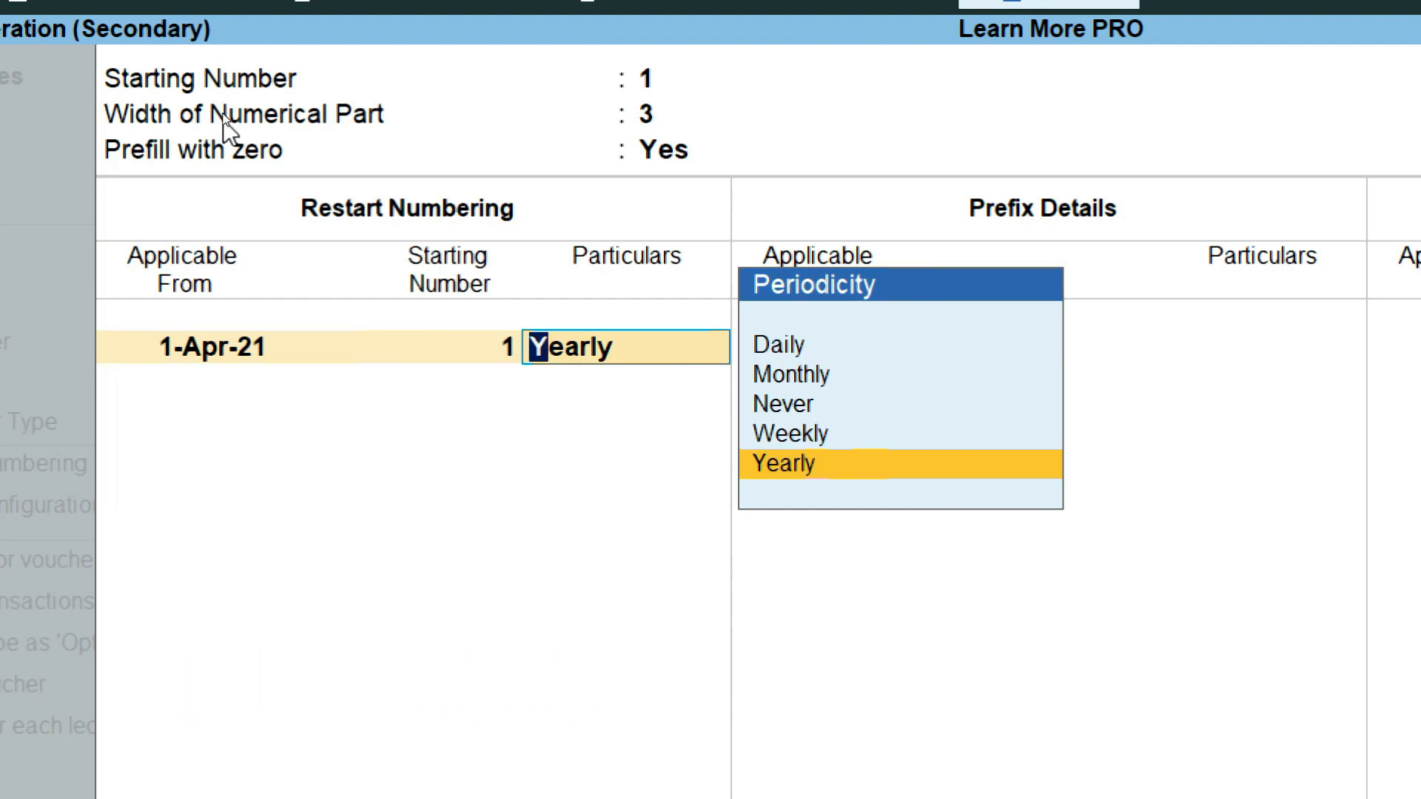
key("Return")
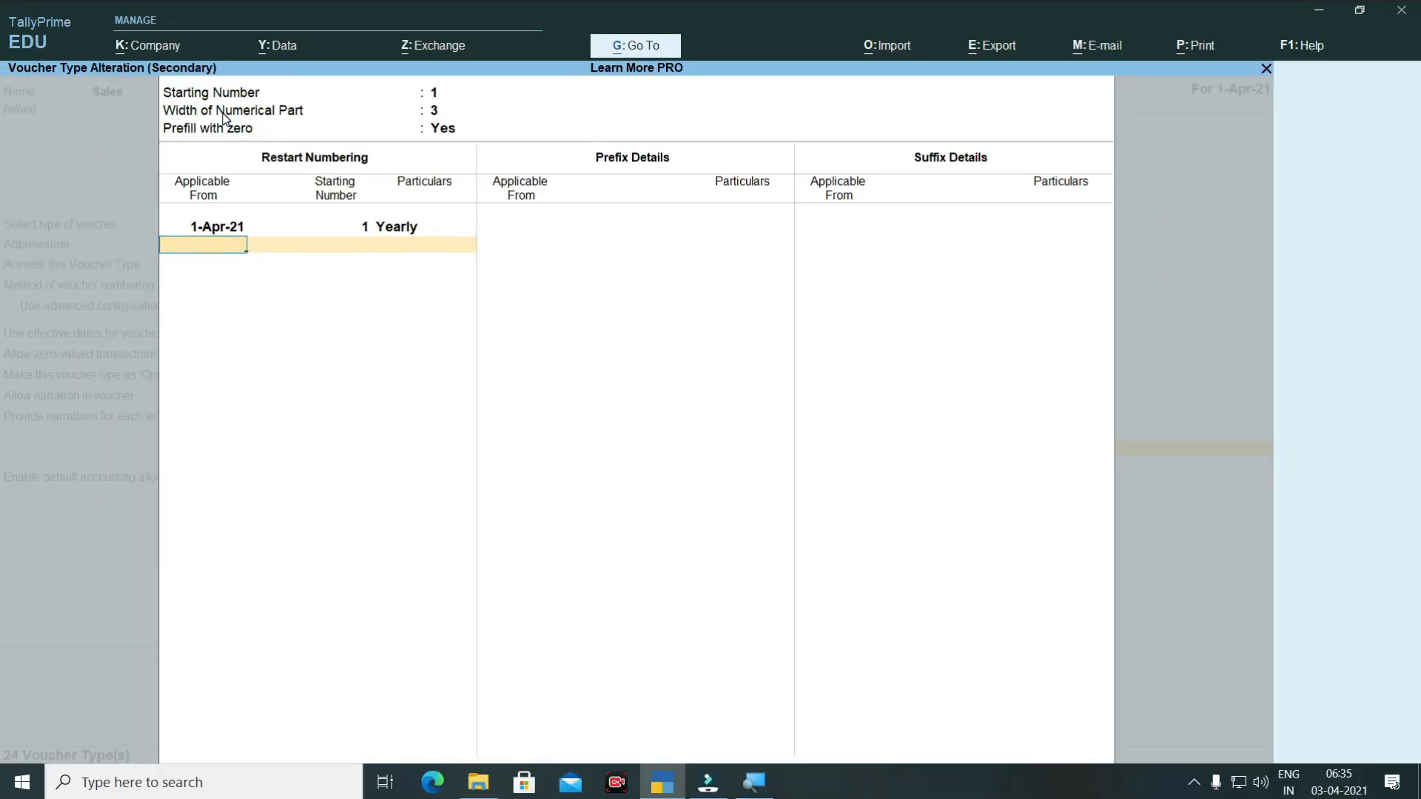
key("Return")
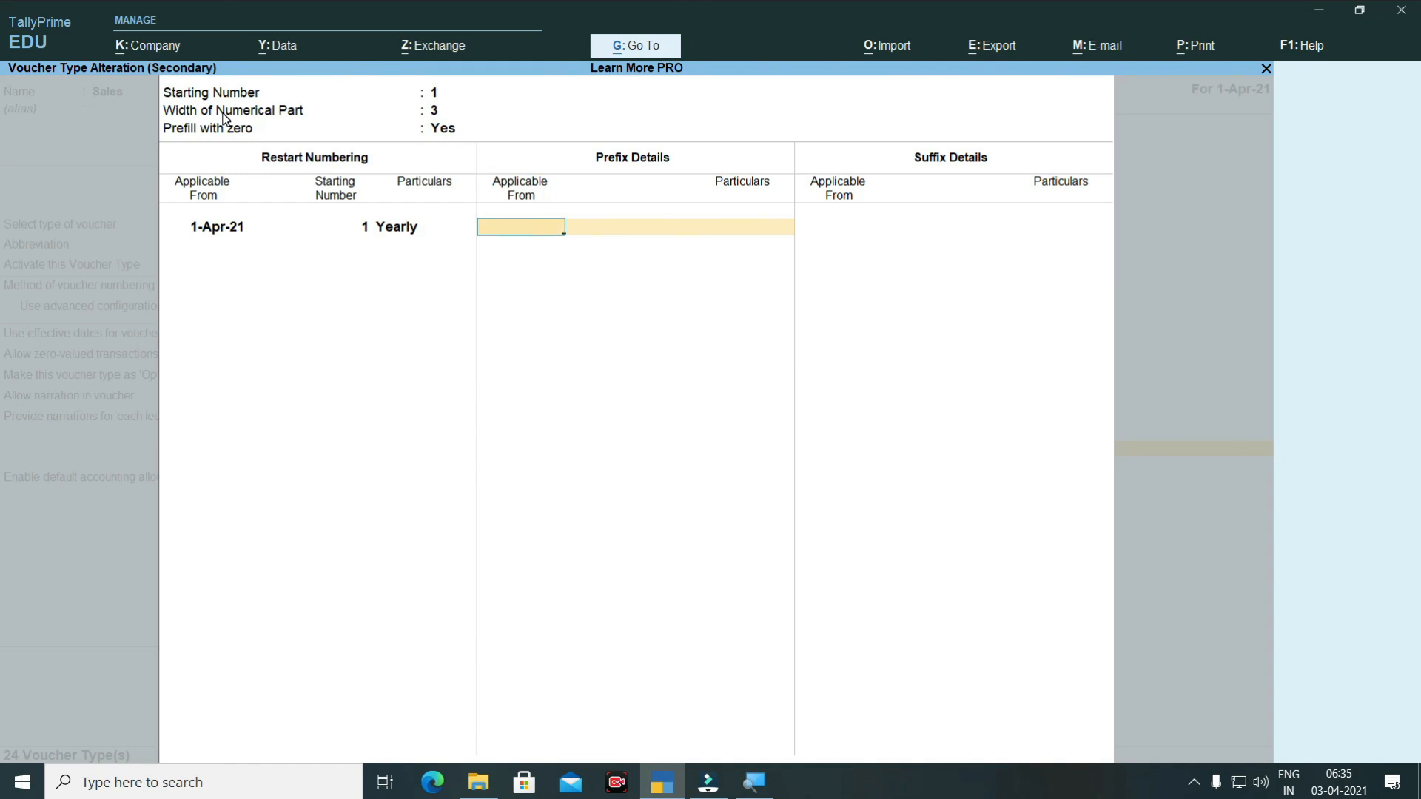
Add the prefix LMP/ to the voucher number, applicable from 1-Apr-21.
type("1-4-21")
key("Return")
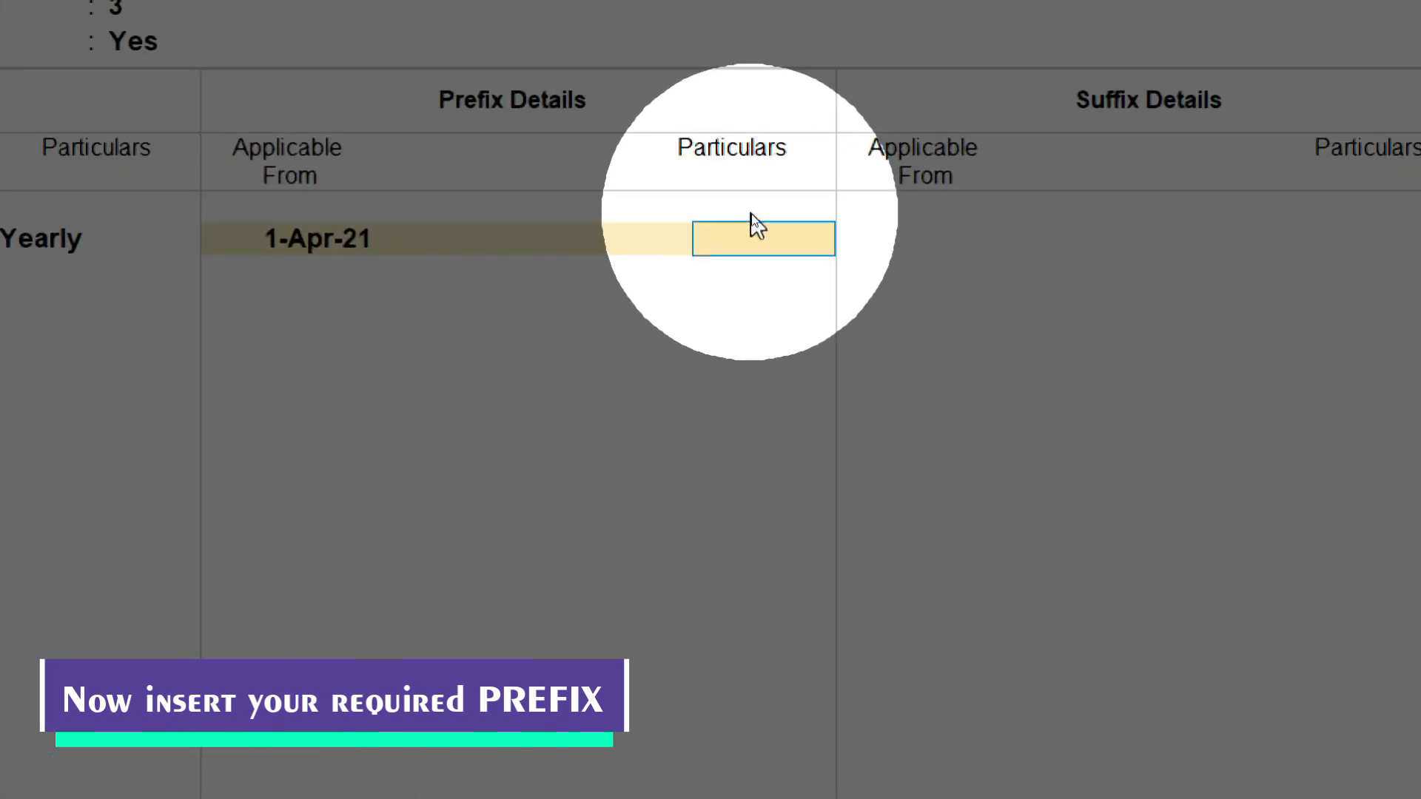
type("LM")
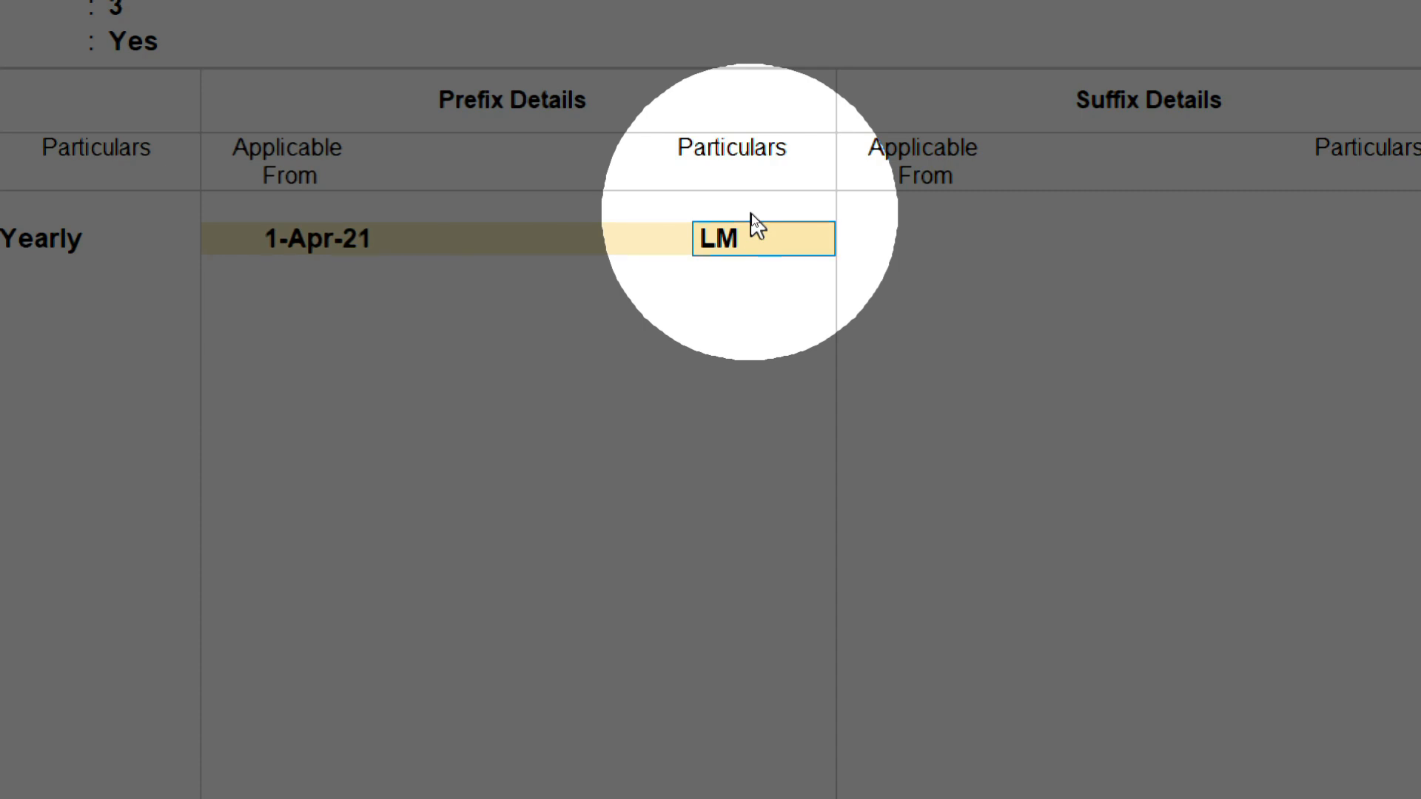
type("P/")
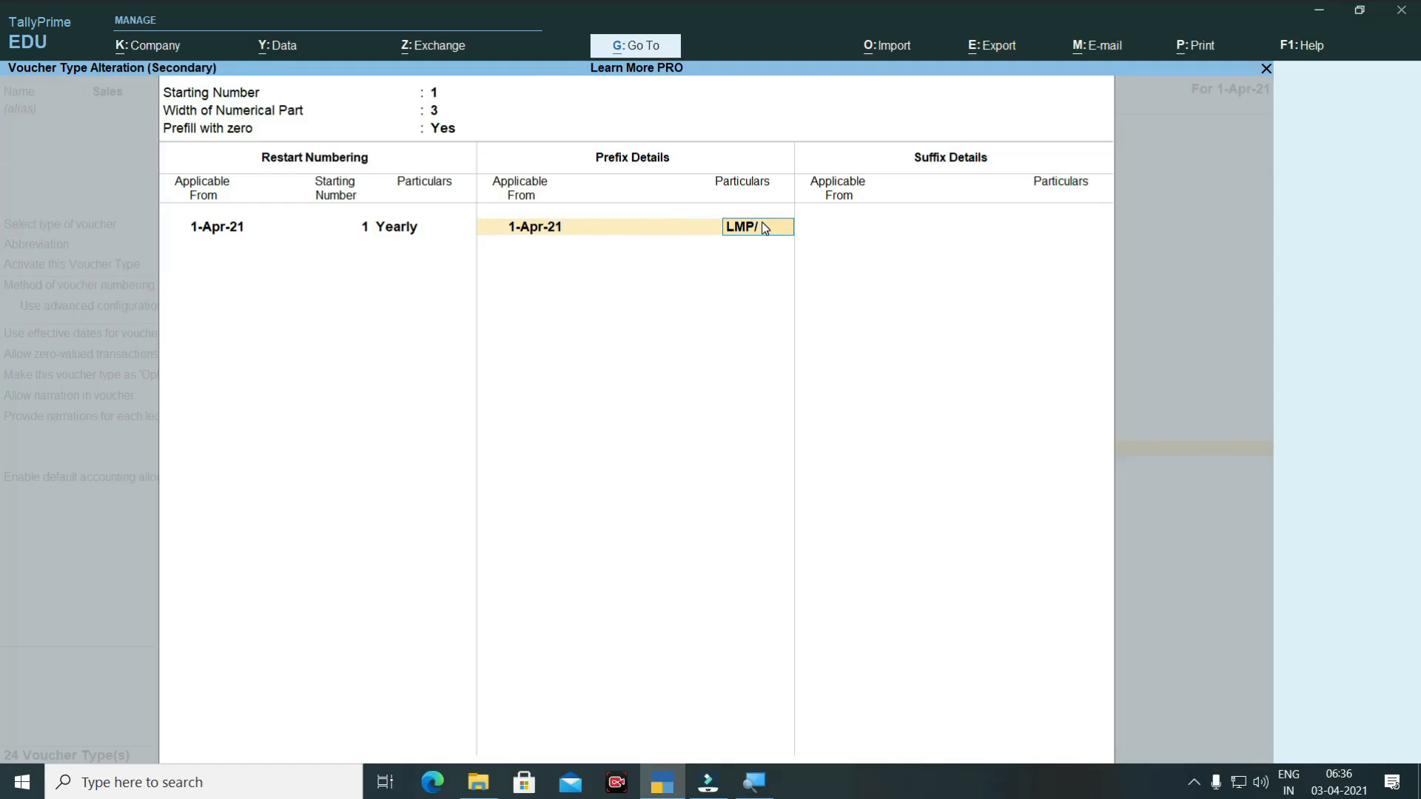
key("Return")
key("Return")
Add the suffix /21-22 to the voucher number, applicable from 1-Apr-21.
type("1-4-2")
type("1-Apr-21")
key("Return")
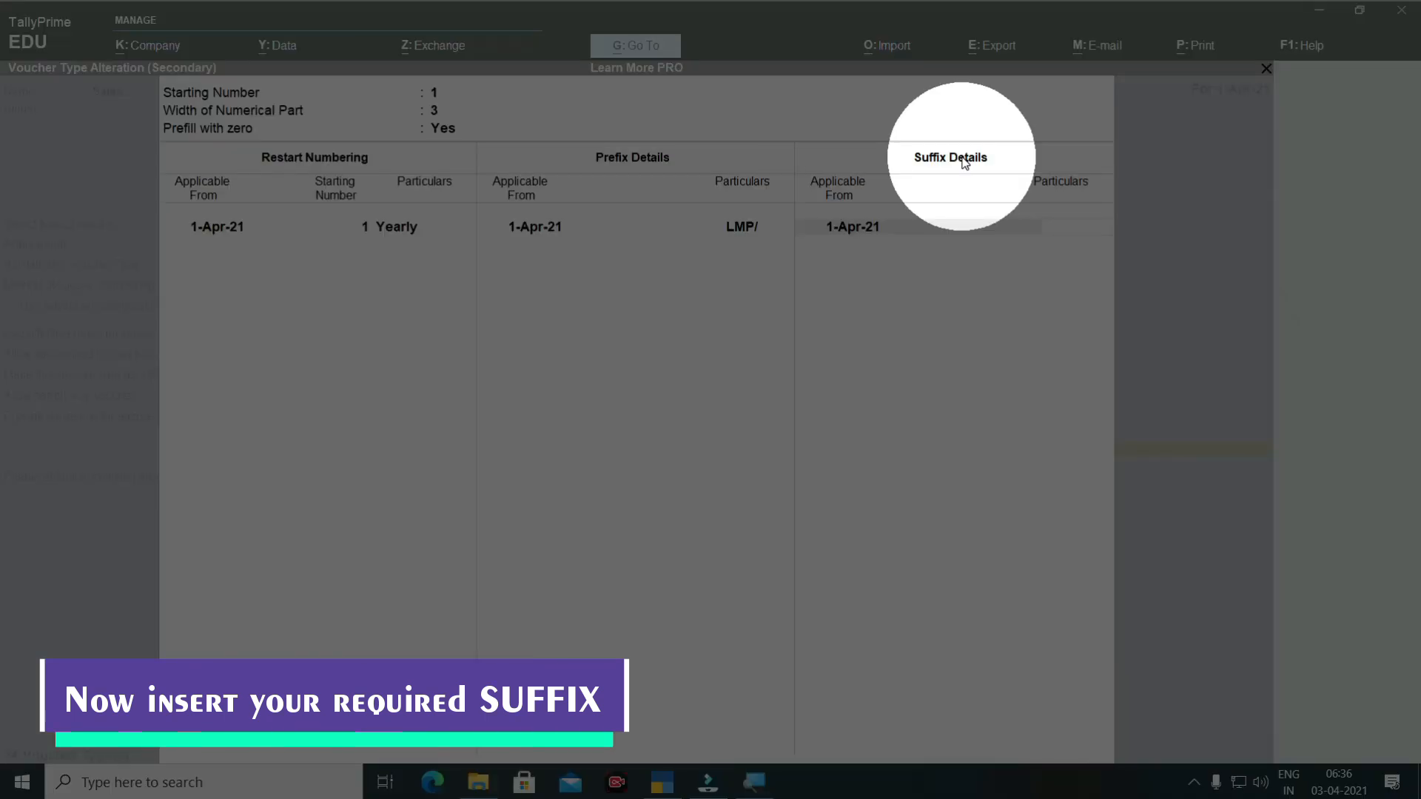
key("Return")
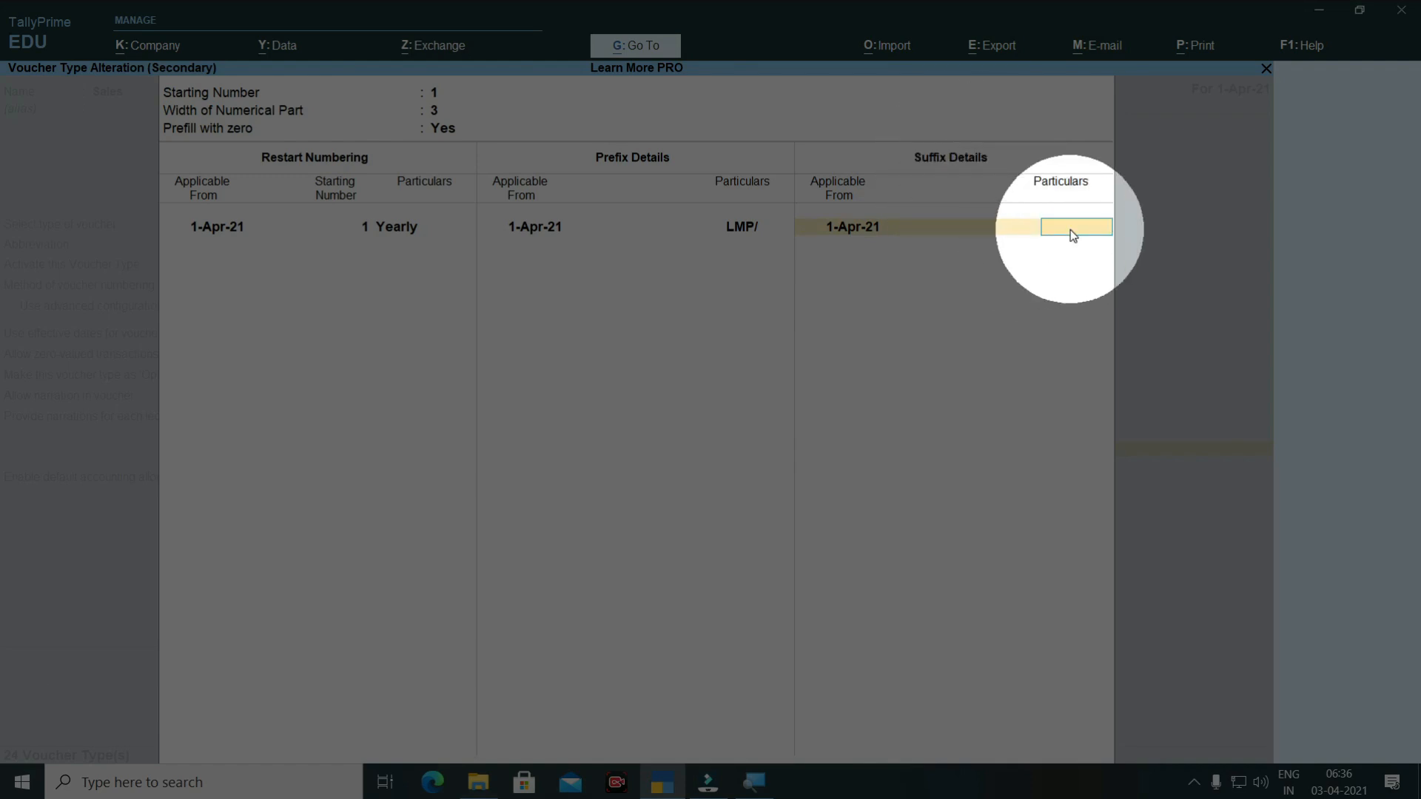
type("/")
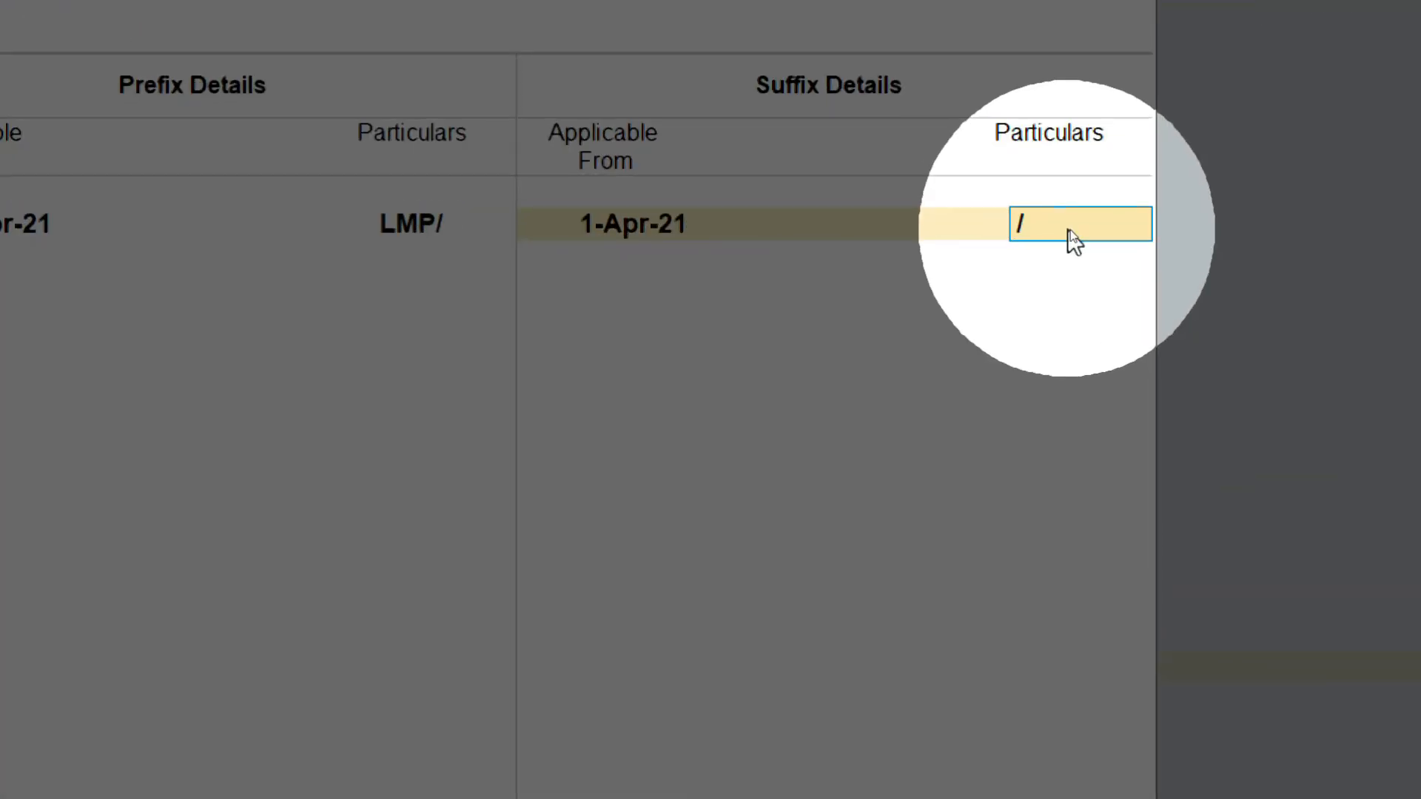
type("21-22")
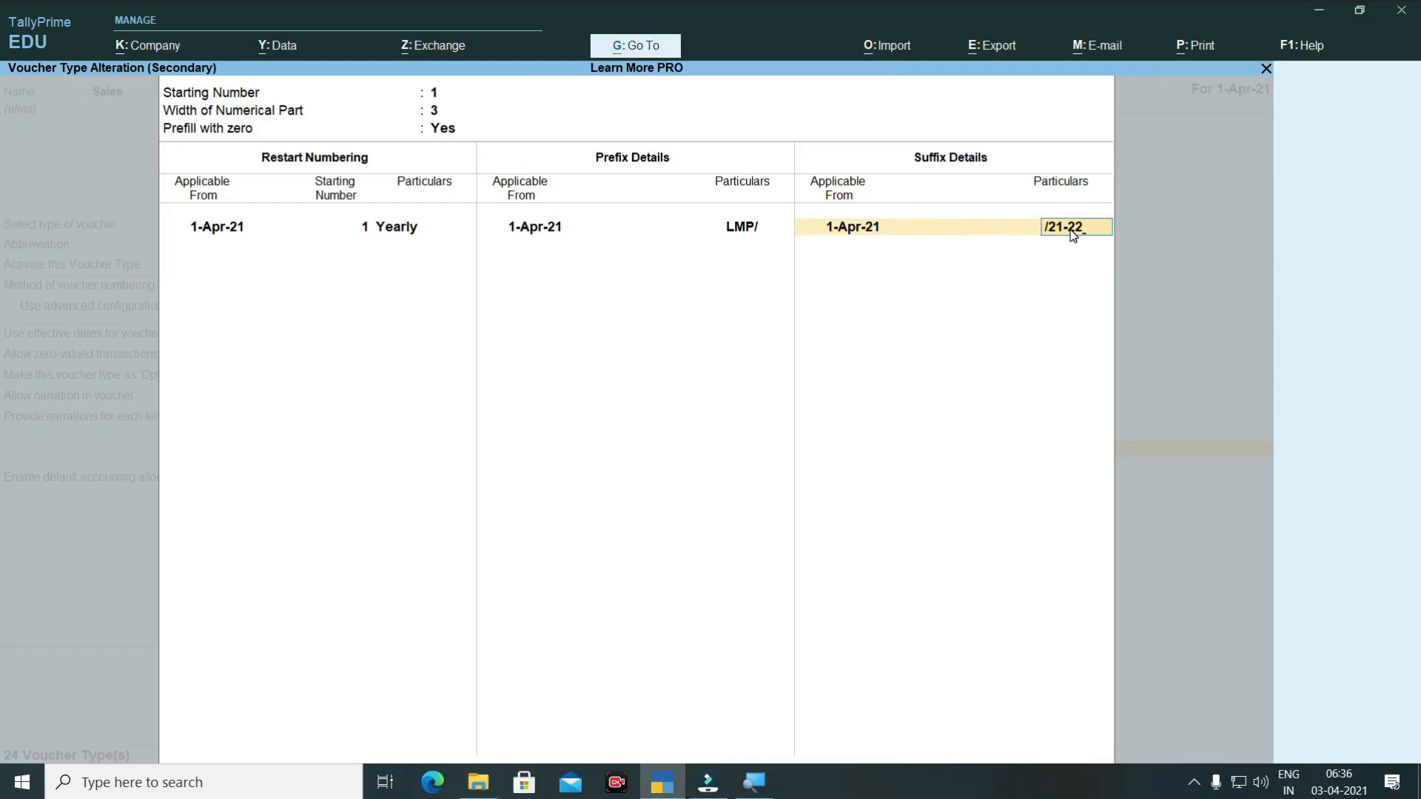
key("Return")
key("Return")
Keep the remaining general and printing options of the Sales voucher type and save the alteration.
key("Return")
key("Return")
key("Return")
key("Return")
key("Return")
key("Return")
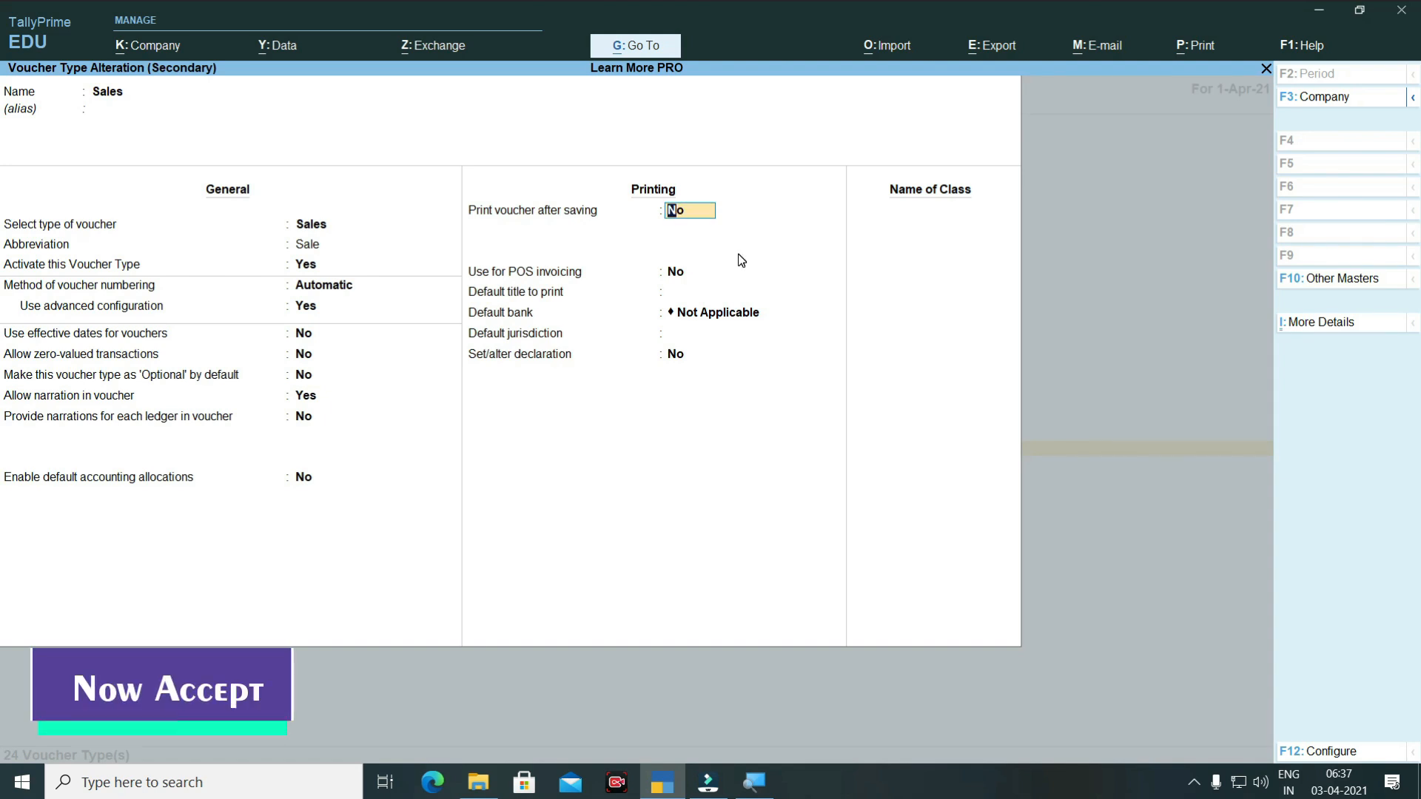
key("Return")
key("Return")
key("Return")
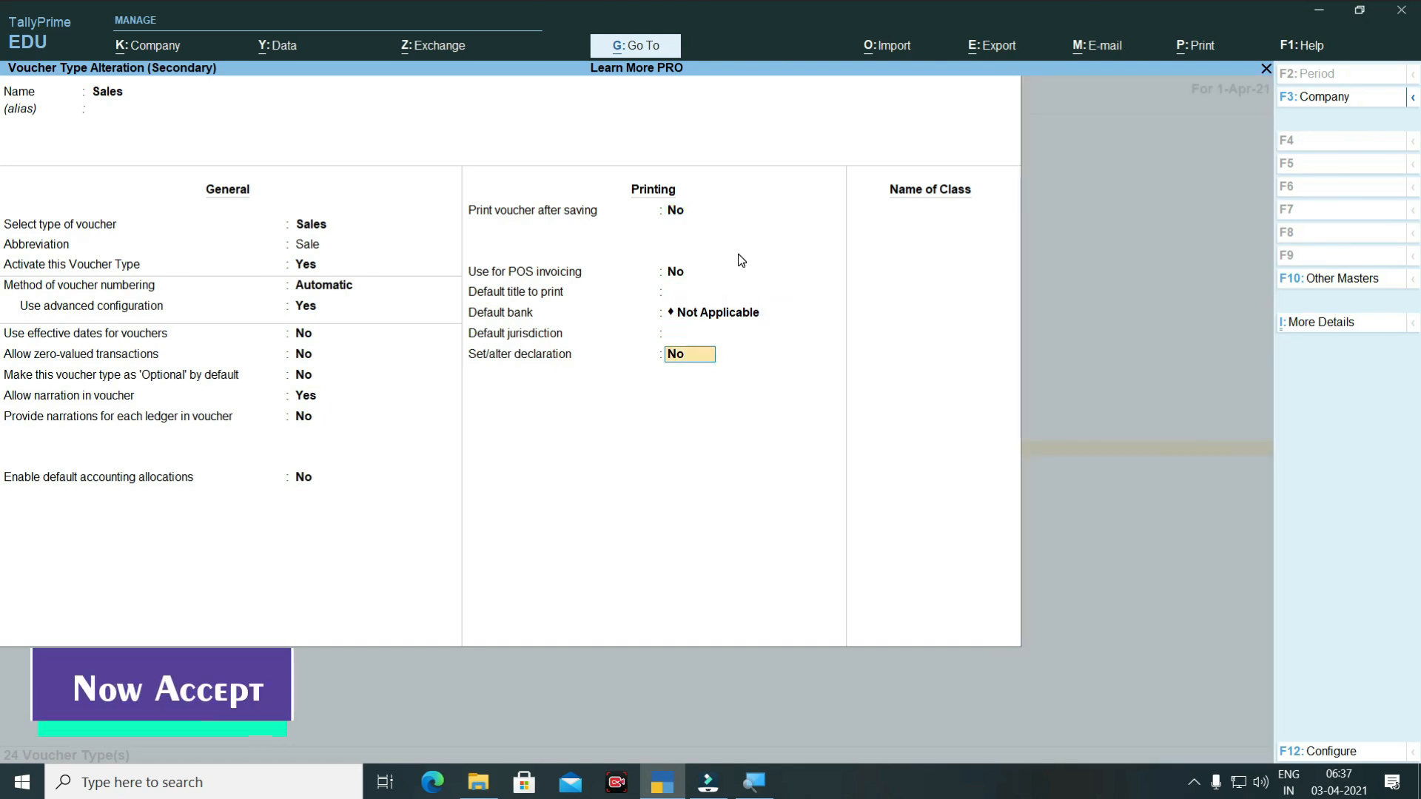
key("Return")
key("Return")
key("Return")
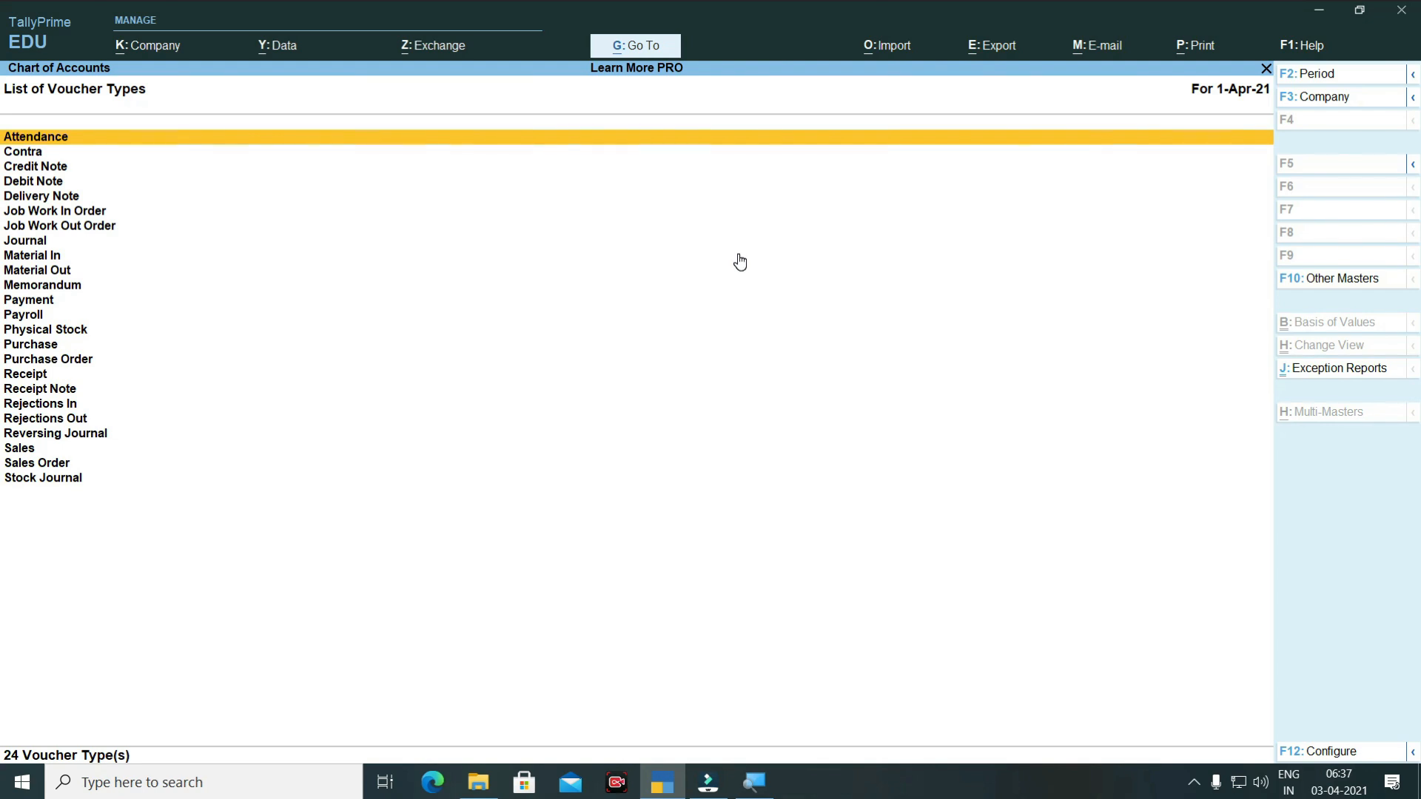
Leave the list of voucher types and the list of masters to return to the Gateway of Tally.
key("Escape")
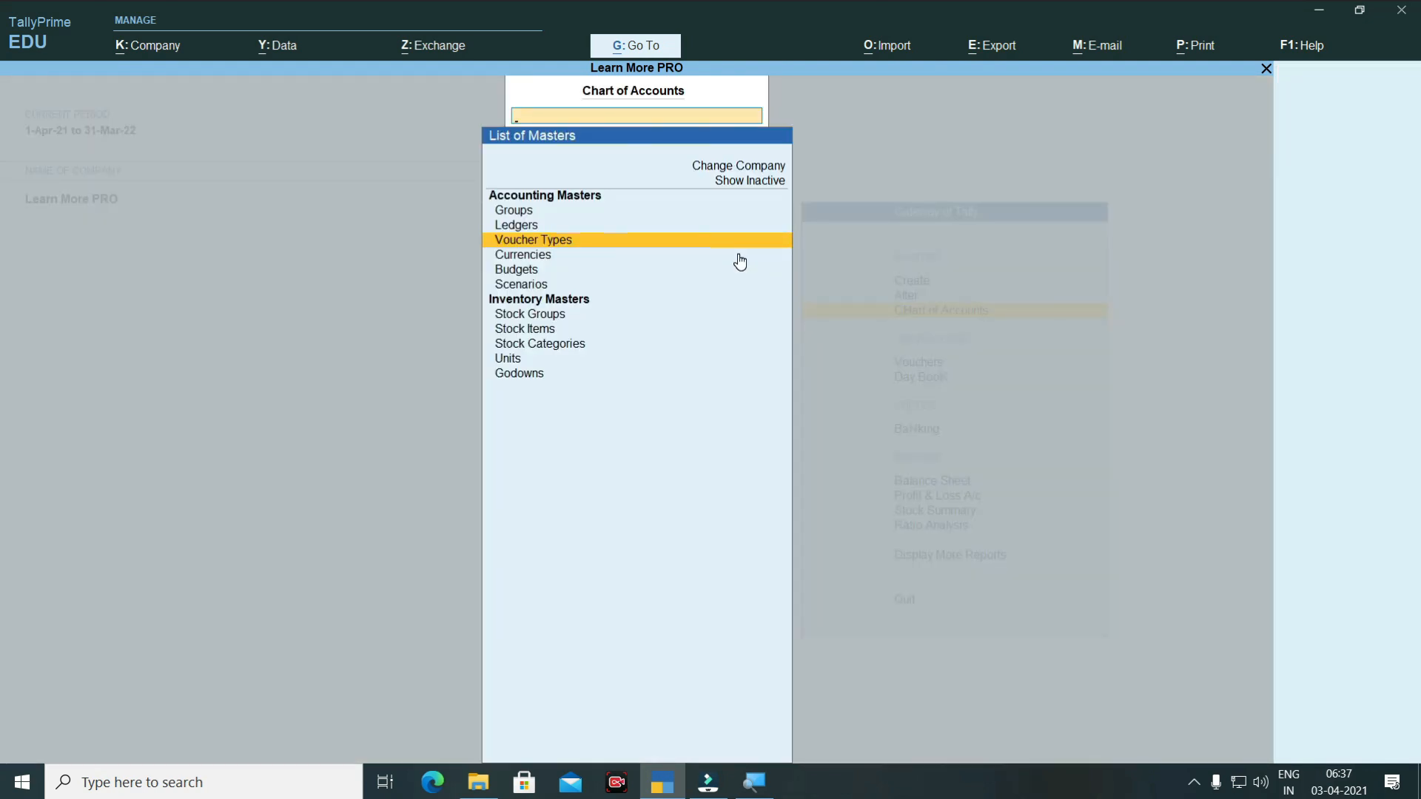
key("Escape")
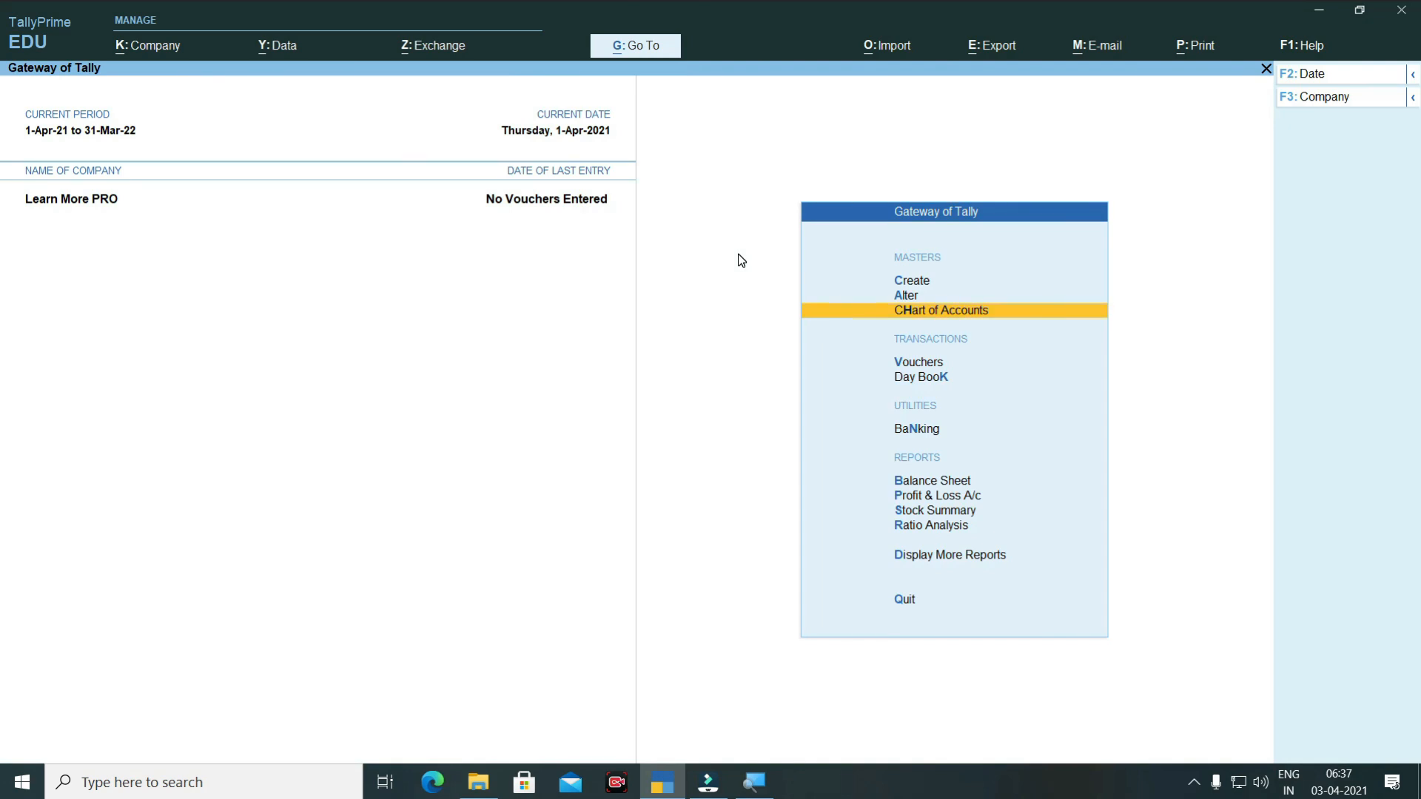
key("Down")
key("Down")
key("Up")
key("Up")
key("Up")
key("Down")
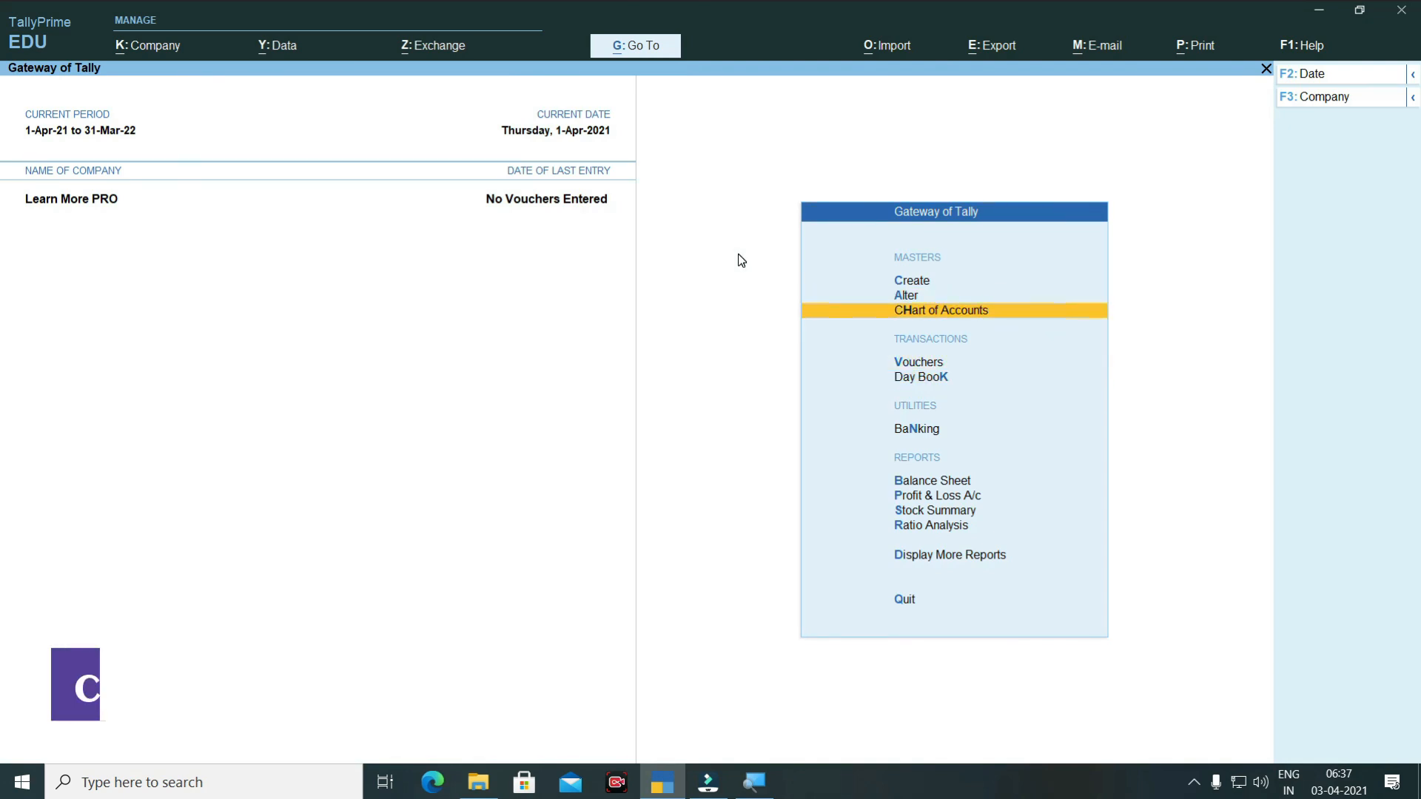
key("Return")
key("Down")
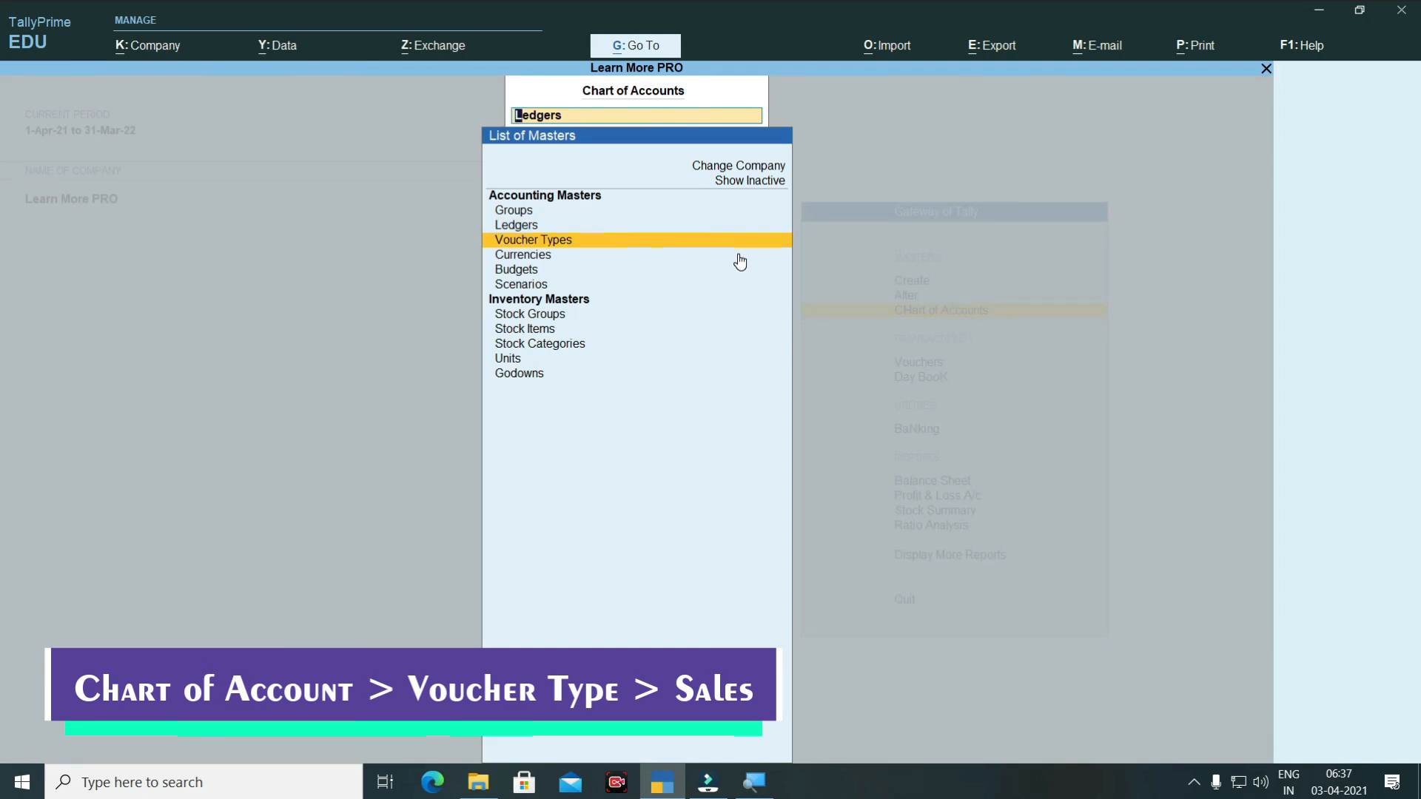
key("Up")
key("Up")
key("Escape")
Open Vouchers under Transactions from the Gateway of Tally.
key("Down")
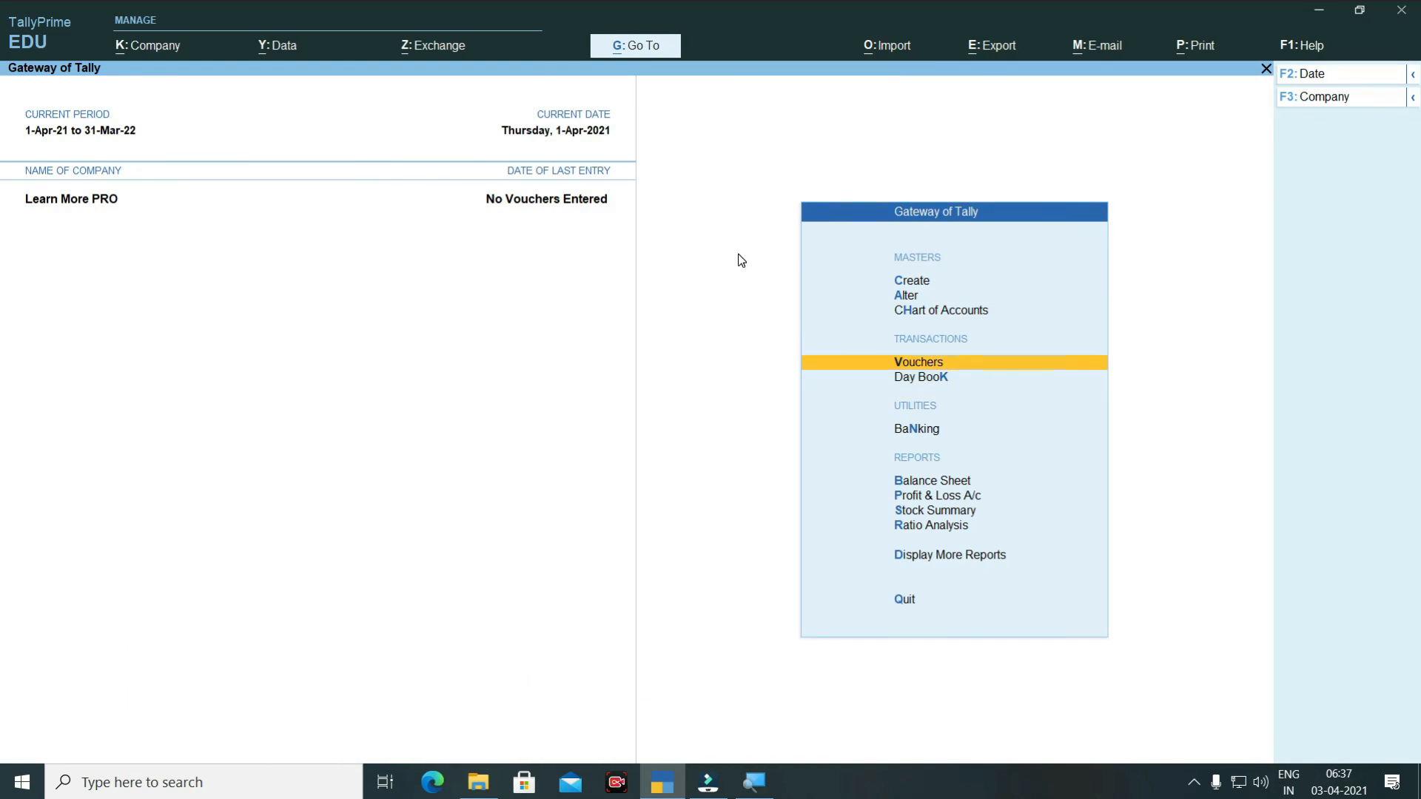
key("Return")
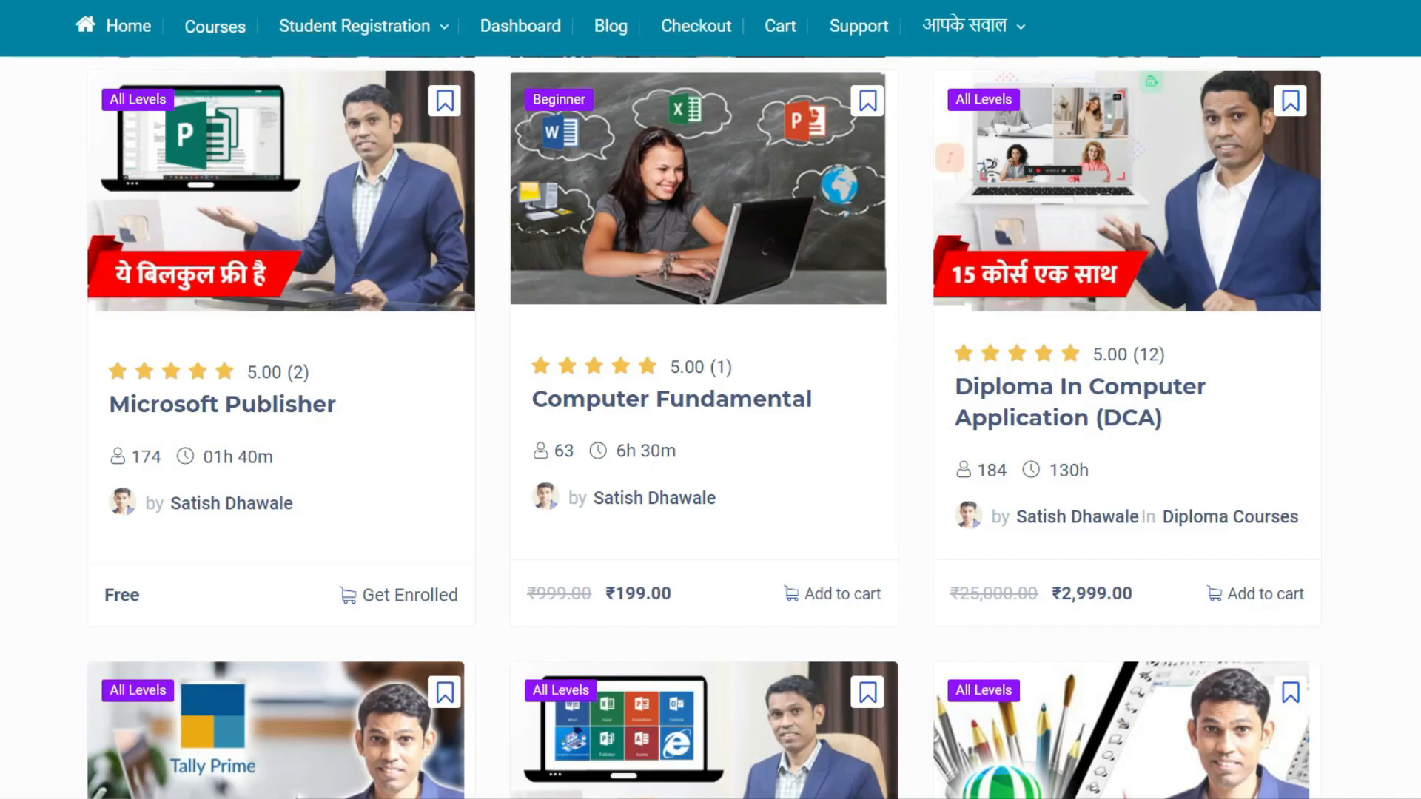
scroll(704, 428, "down", 2)
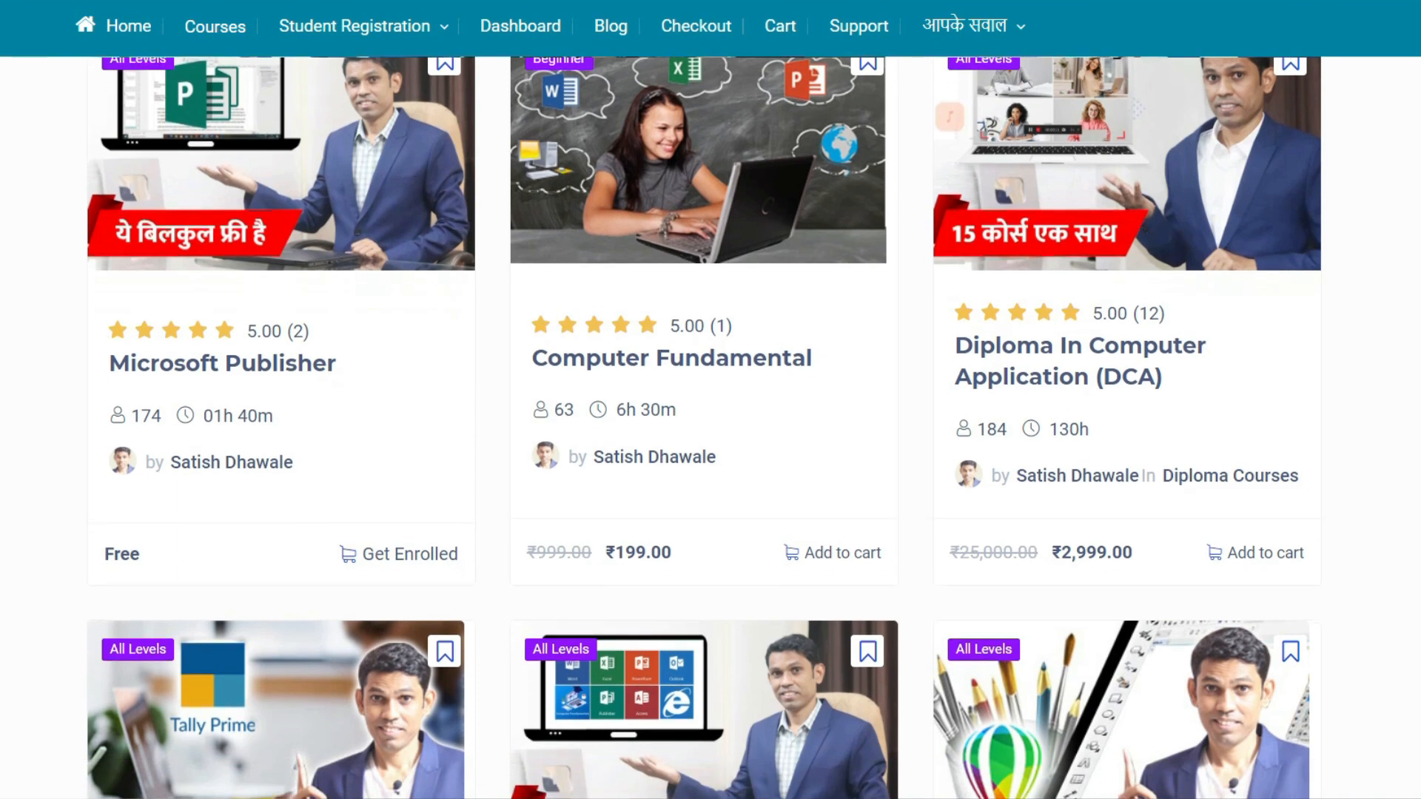
scroll(704, 427, "down", 4)
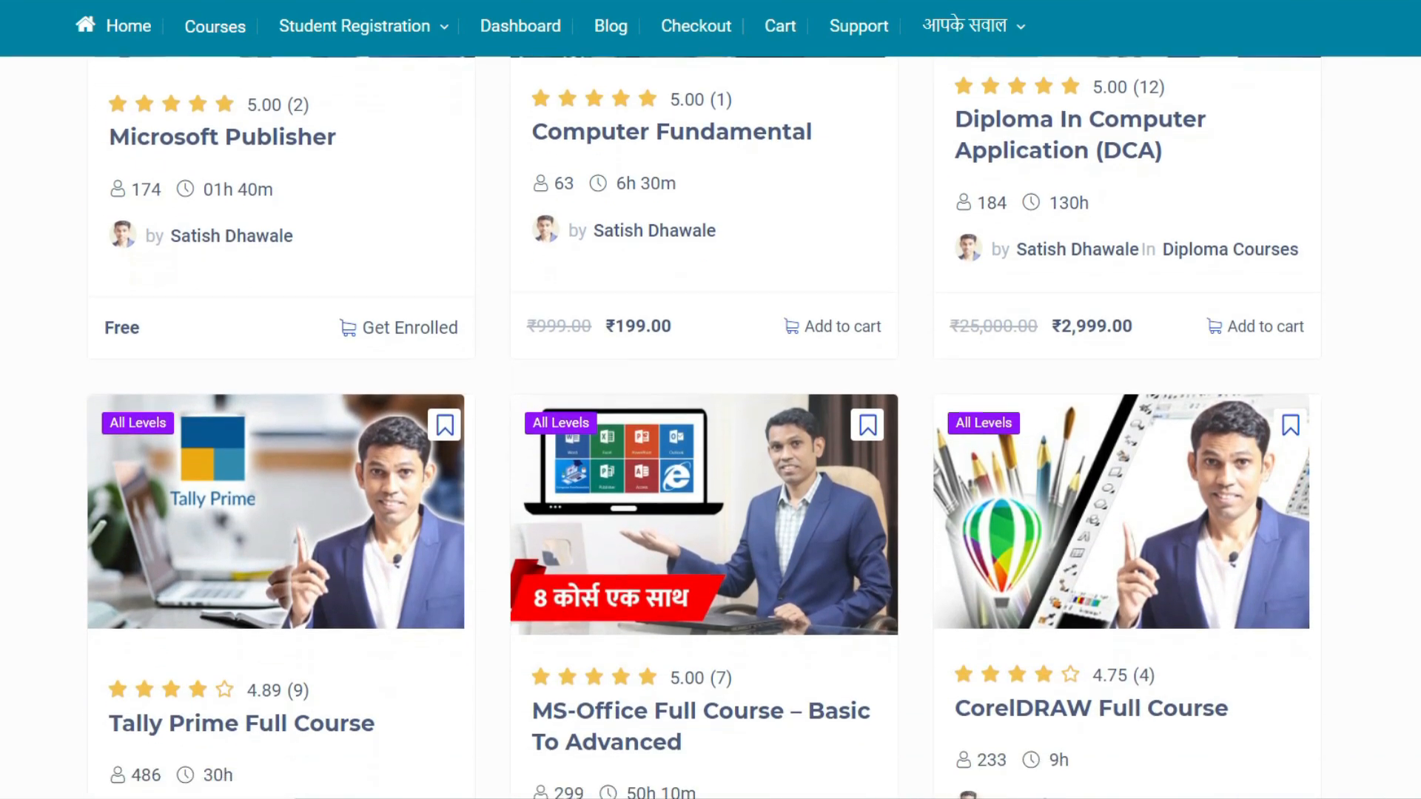
scroll(704, 427, "down", 4)
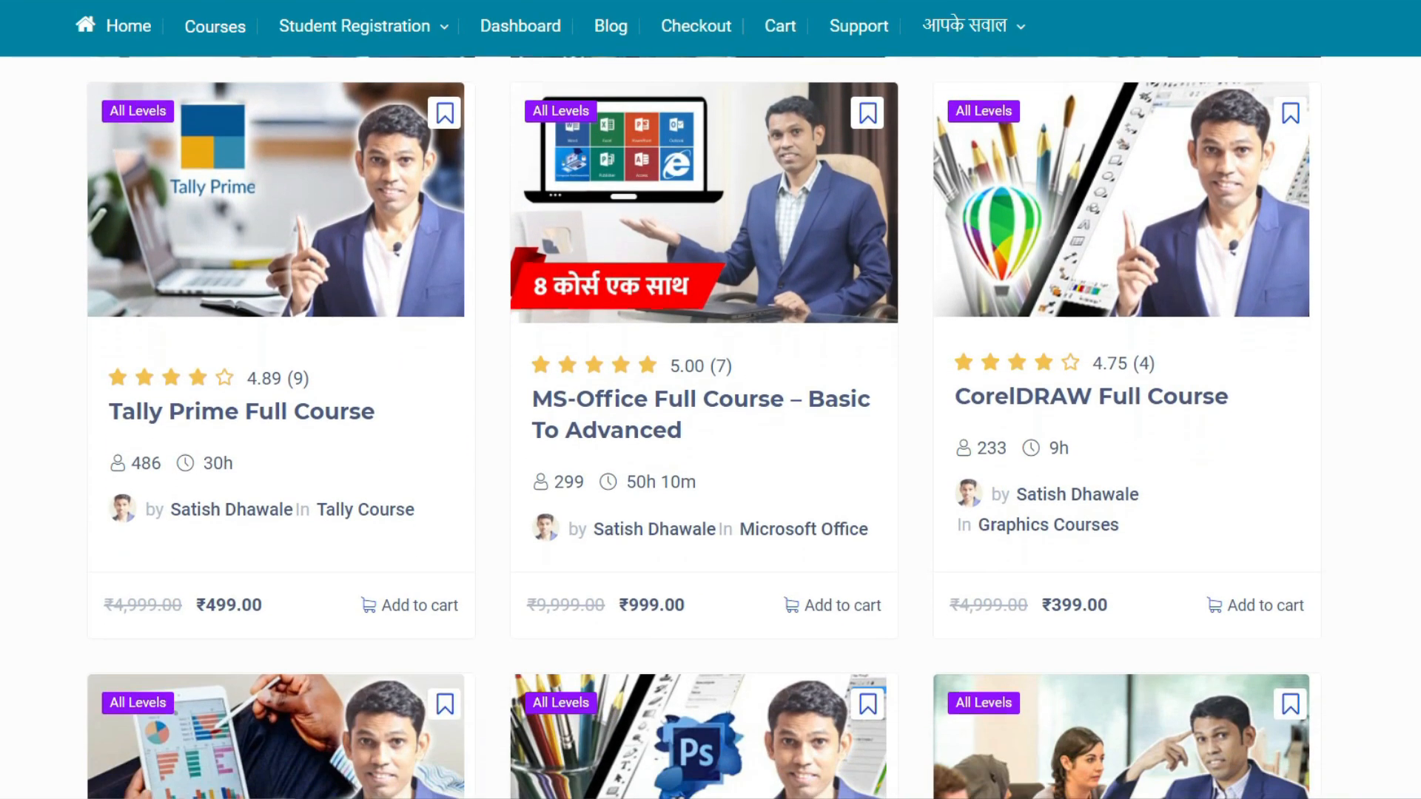
scroll(704, 428, "down", 5)
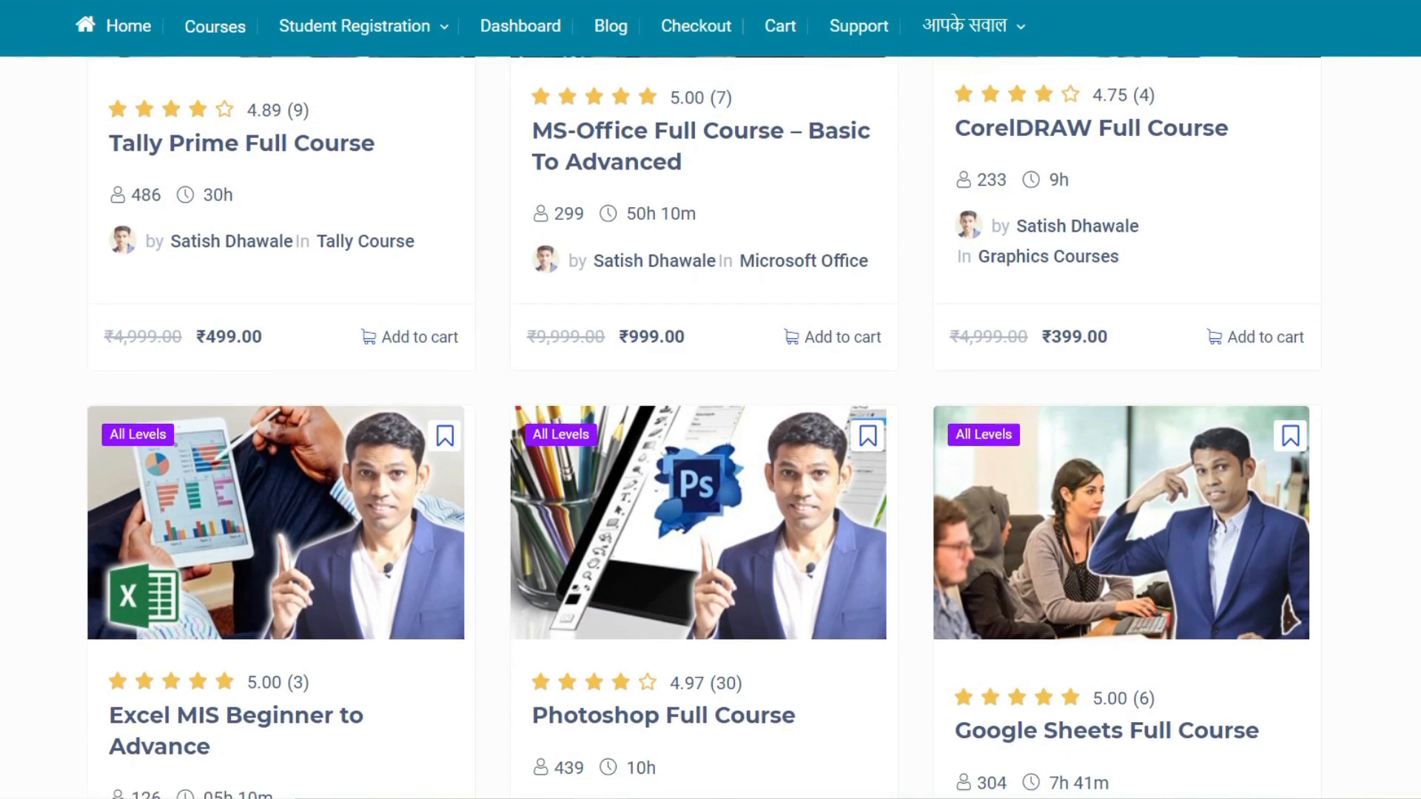
scroll(704, 428, "down", 2)
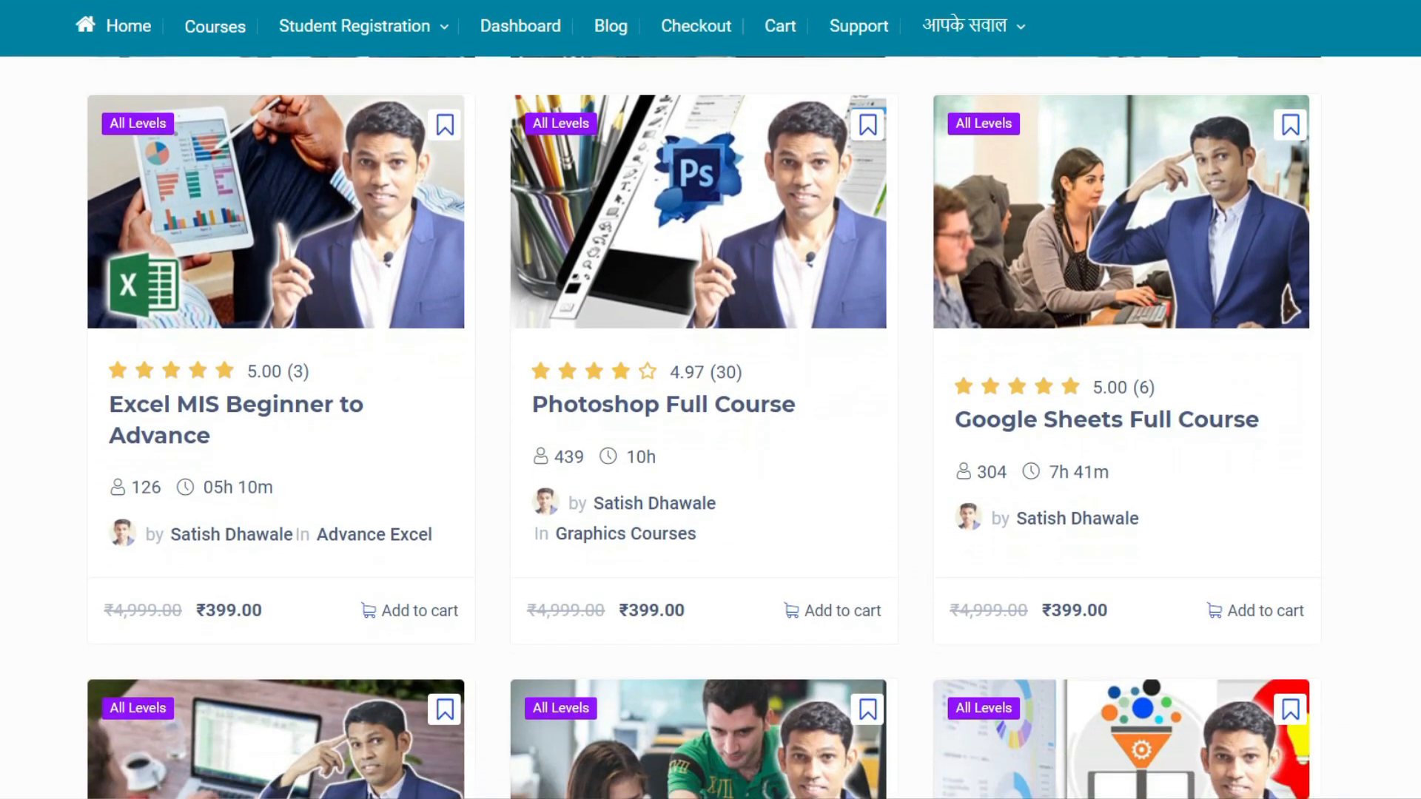